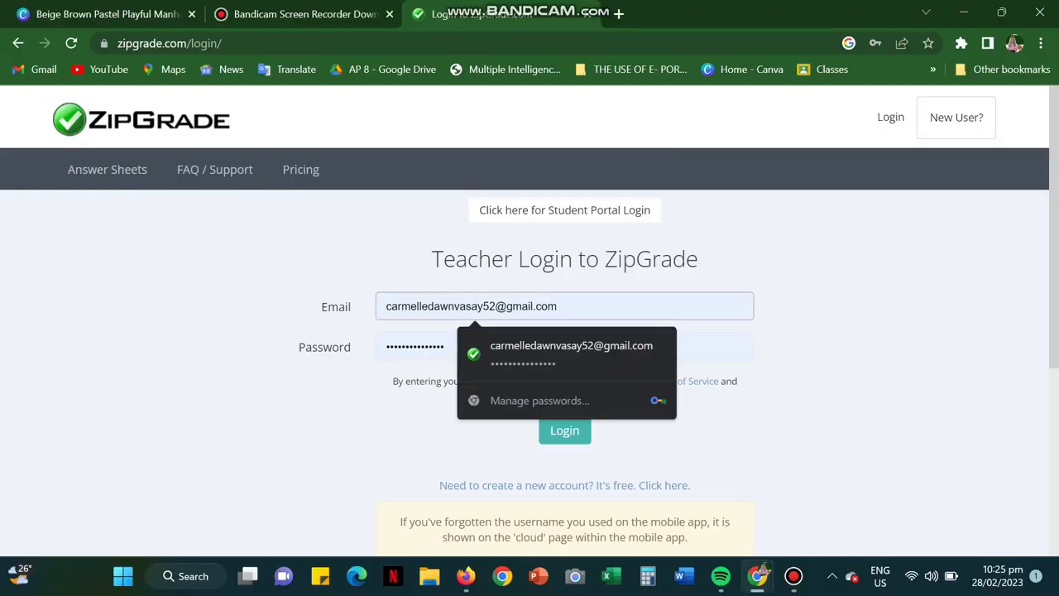
Step: Sign in to the ZipGrade teacher account with the saved password
click(452, 347)
key(Tab)
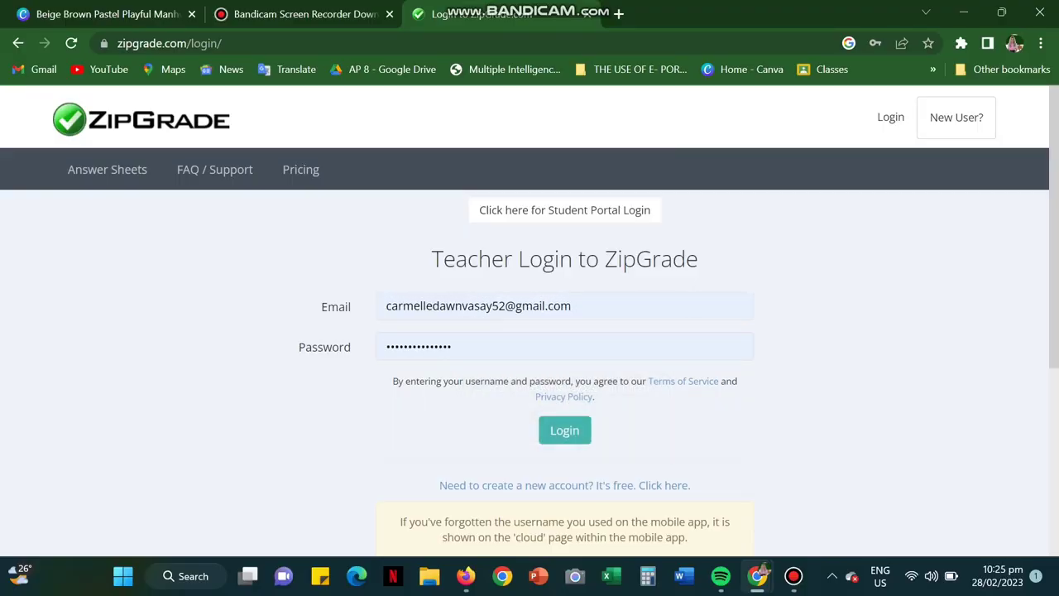
key(Return)
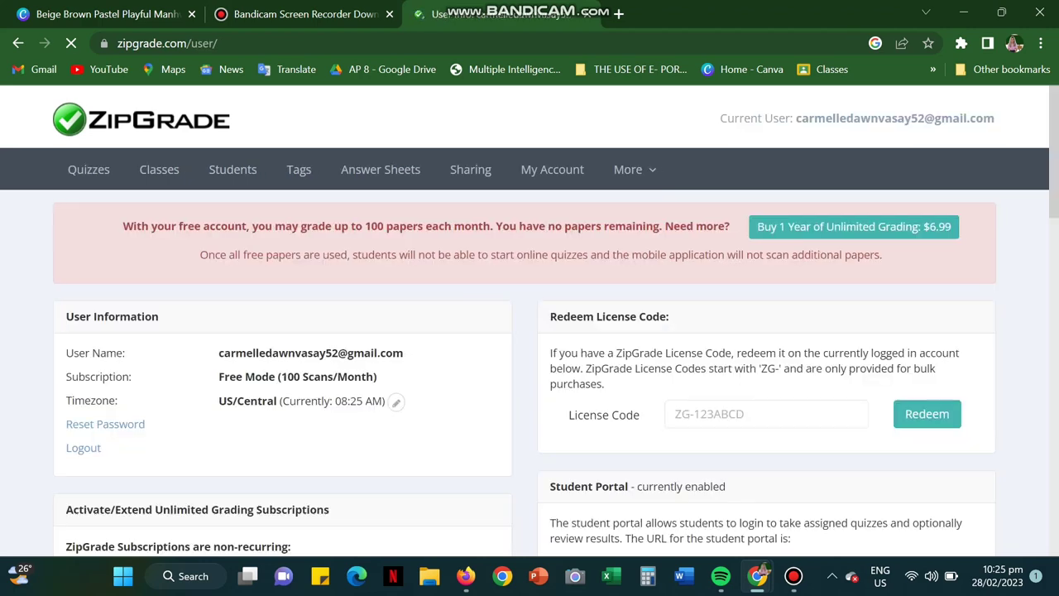
Step: Open All Quizzes, listing the four 50-question Grade 8 and Grade 9 quizzes
scroll(529, 323, down, 2)
scroll(88, 169, up, 2)
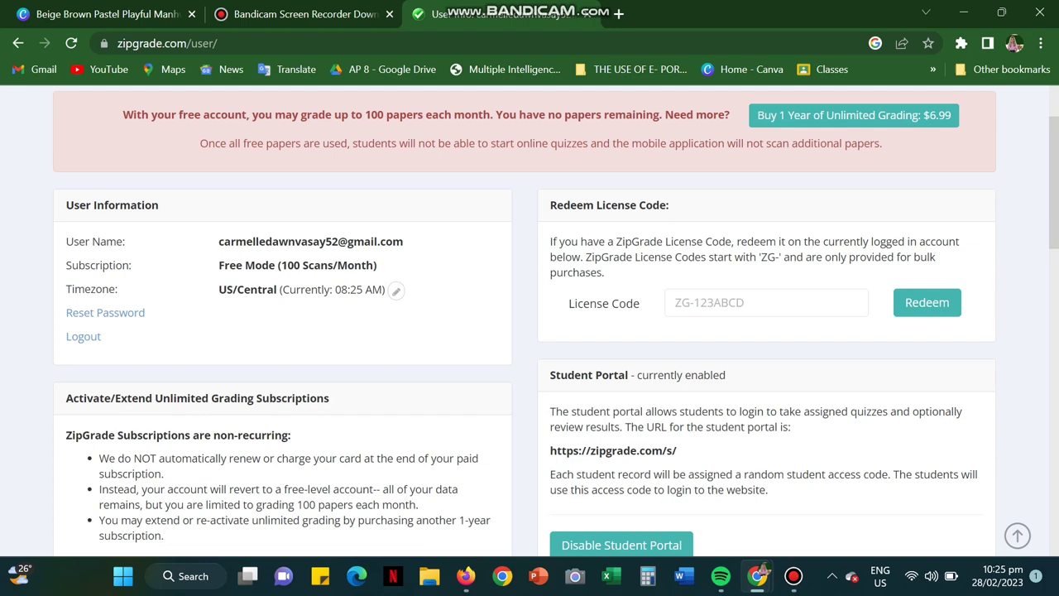
click(89, 169)
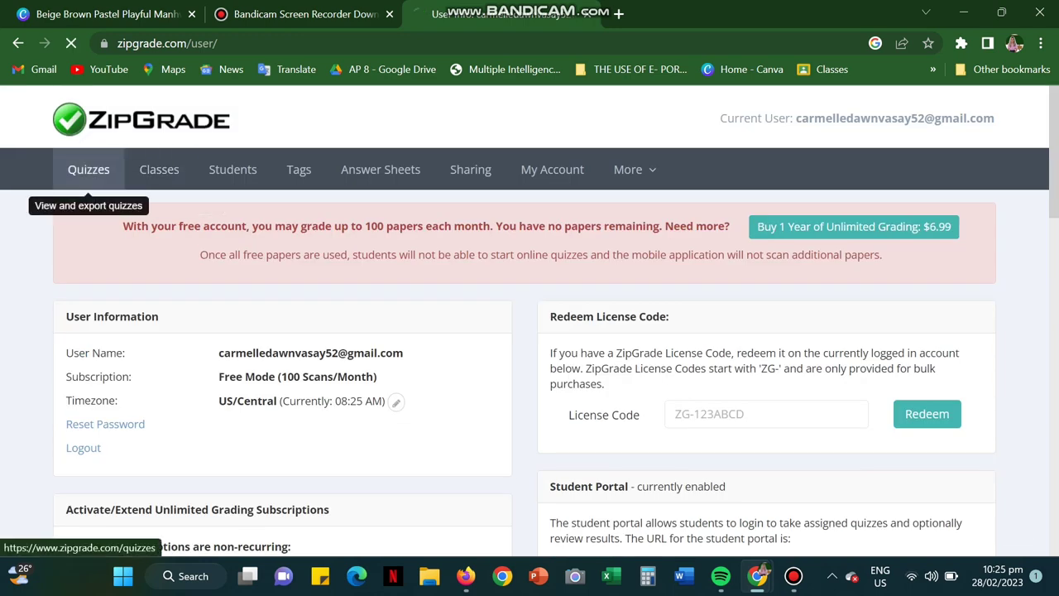
scroll(529, 322, down, 2)
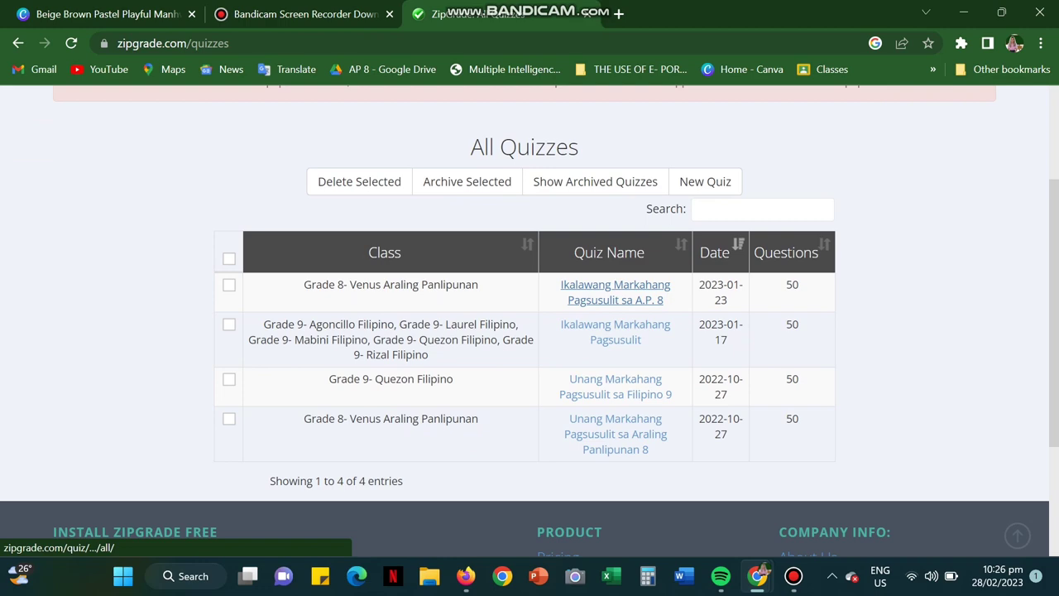
Step: Review the A.P. 8 quiz's statistics (average 29.5, 59.1%), 56 graded papers and item analysis
click(614, 291)
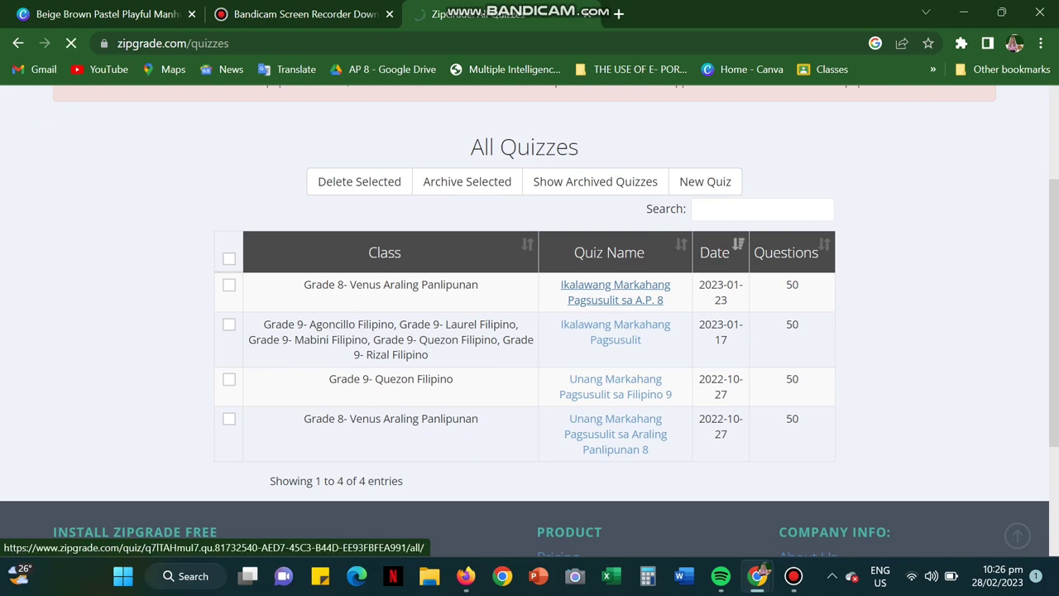
scroll(615, 291, down, 2)
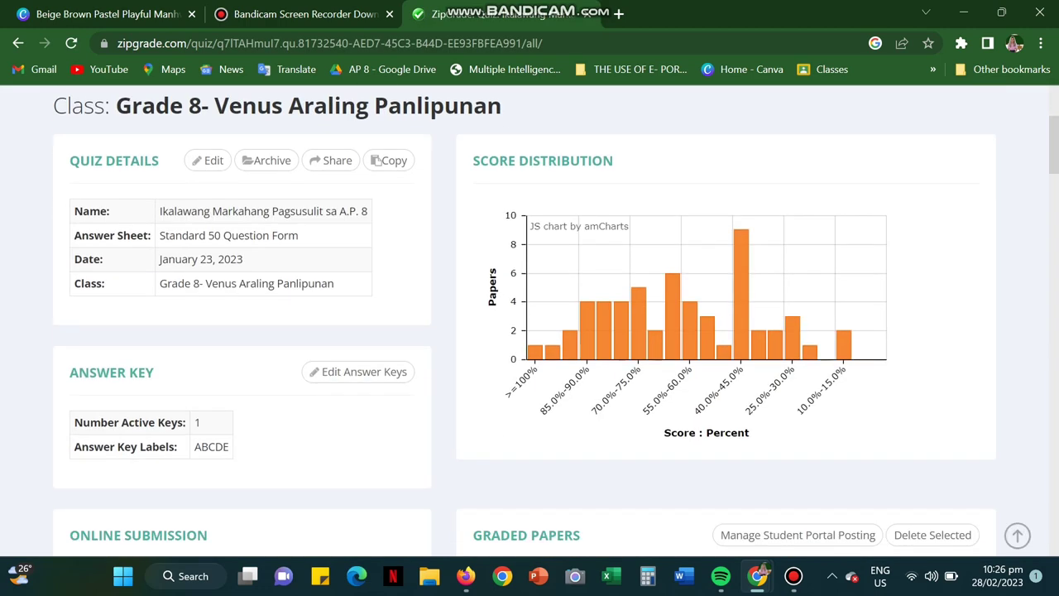
scroll(524, 329, down, 2)
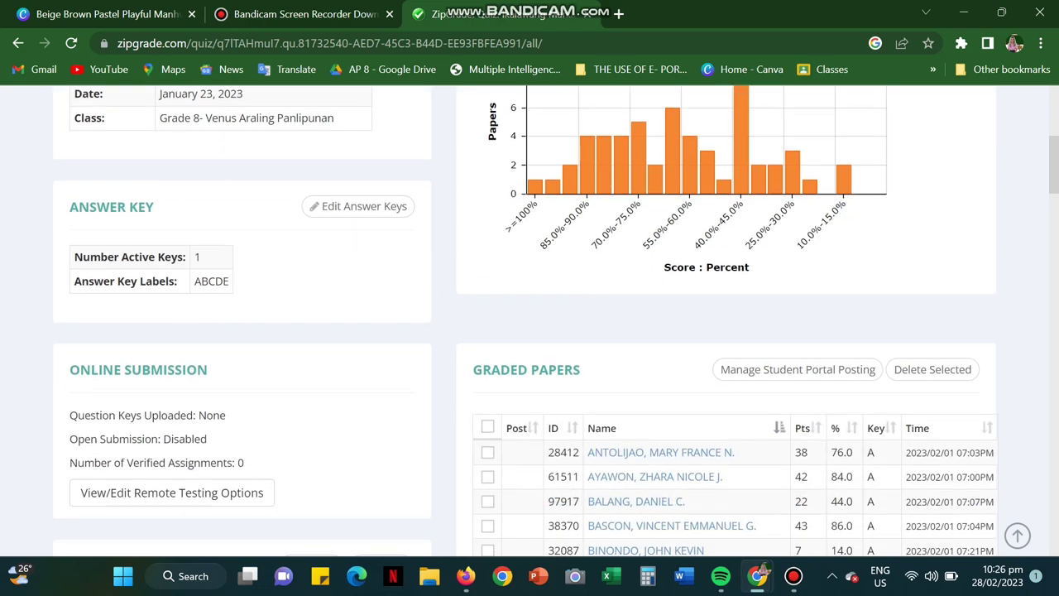
scroll(529, 323, down, 1)
scroll(529, 322, down, 1)
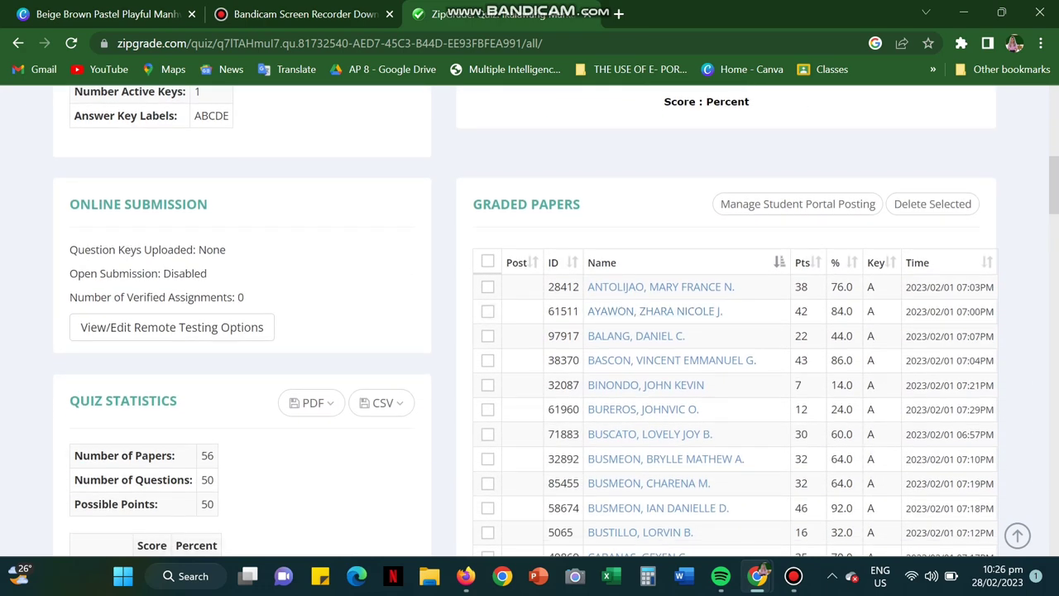
scroll(637, 397, down, 1)
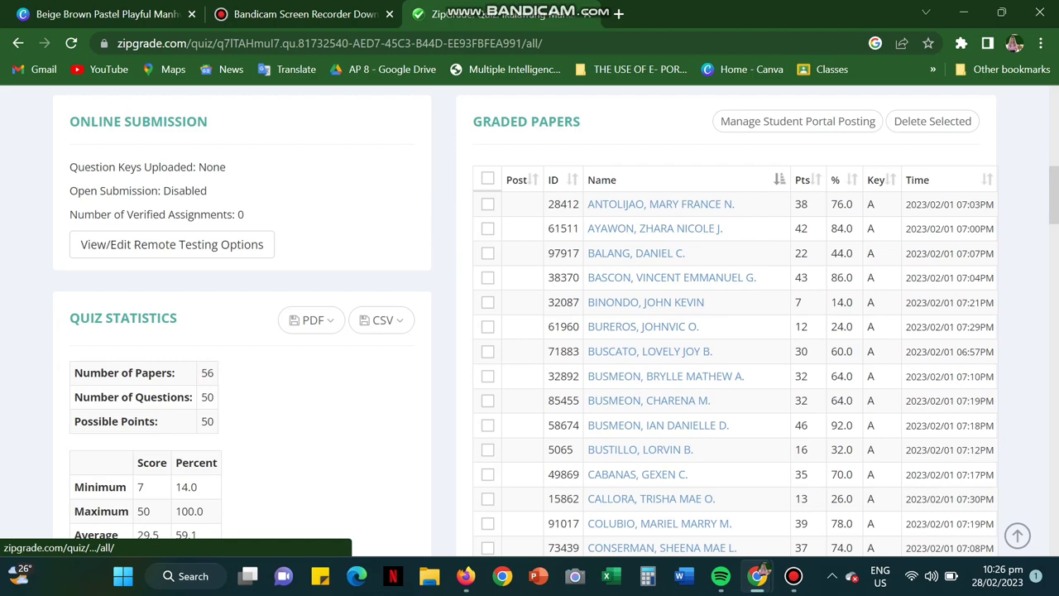
scroll(653, 406, down, 7)
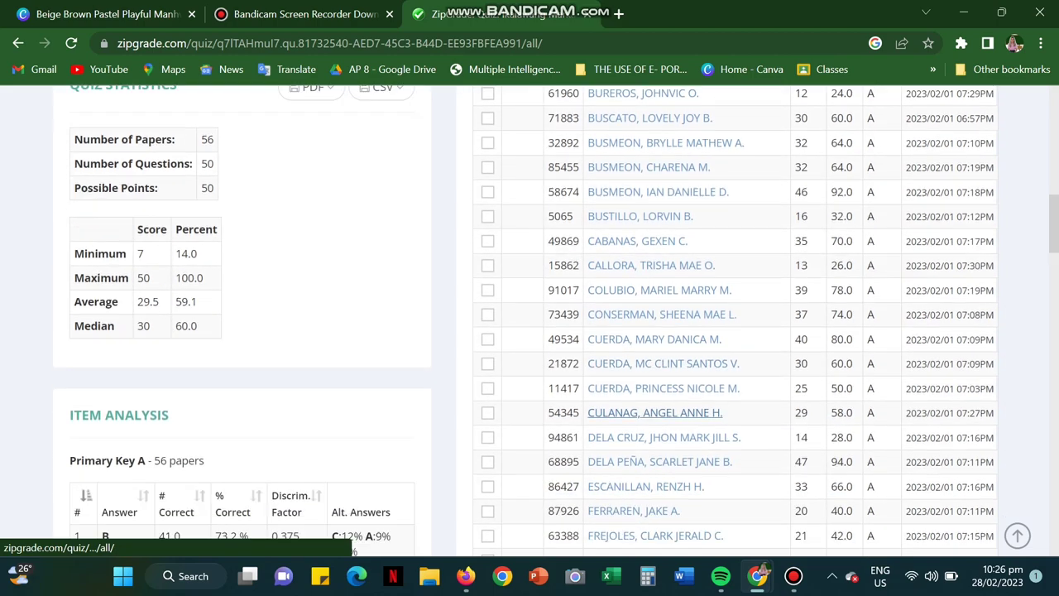
scroll(653, 405, down, 7)
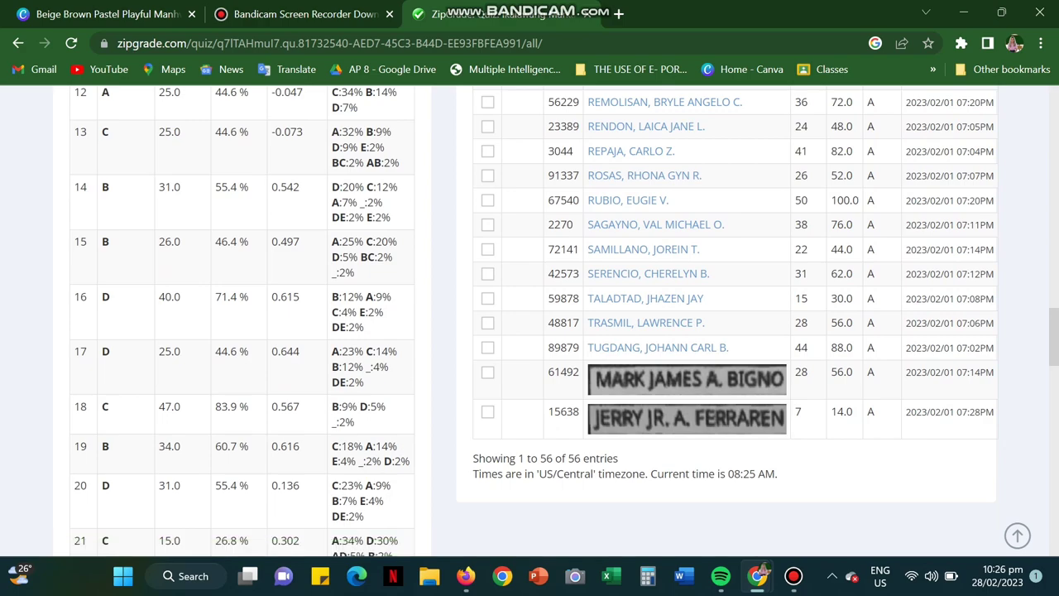
scroll(686, 331, up, 7)
scroll(530, 322, up, 3)
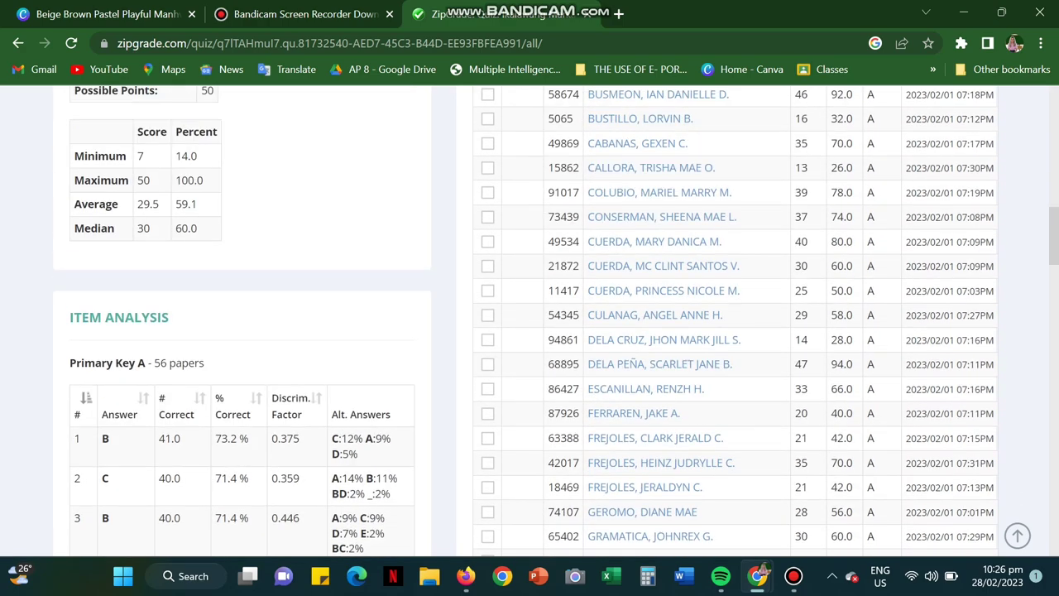
scroll(529, 322, up, 4)
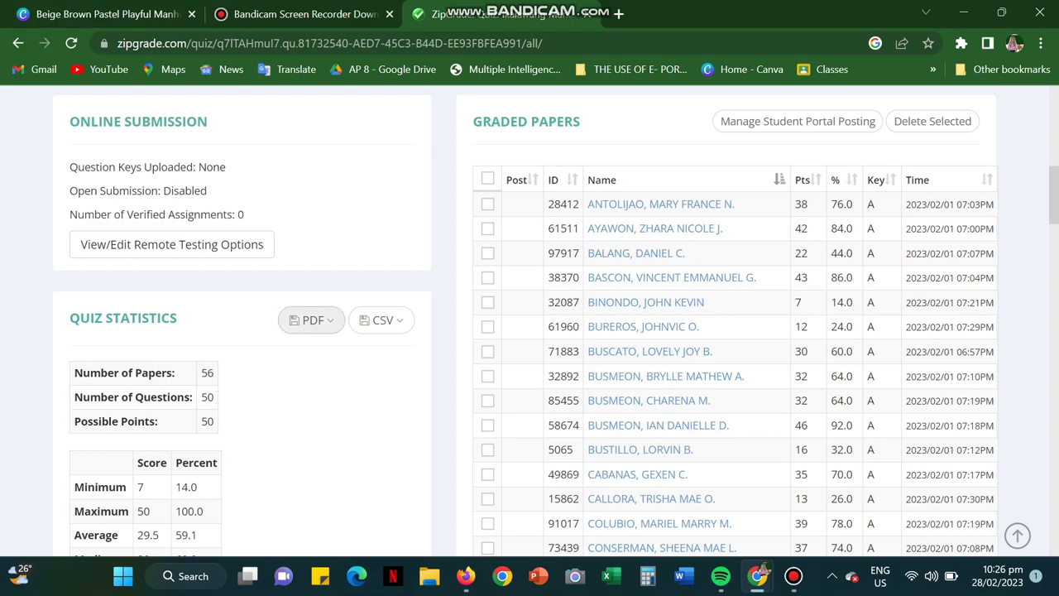
Step: Export the quiz as a page-per-paper PDF, packed as multiple PDF files in a zip
click(311, 321)
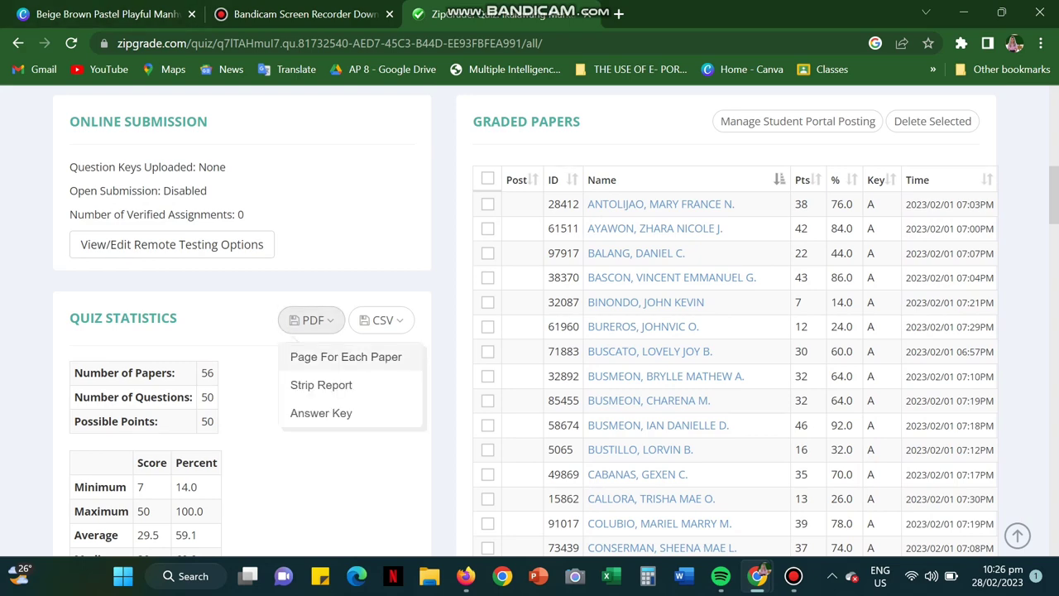
click(346, 356)
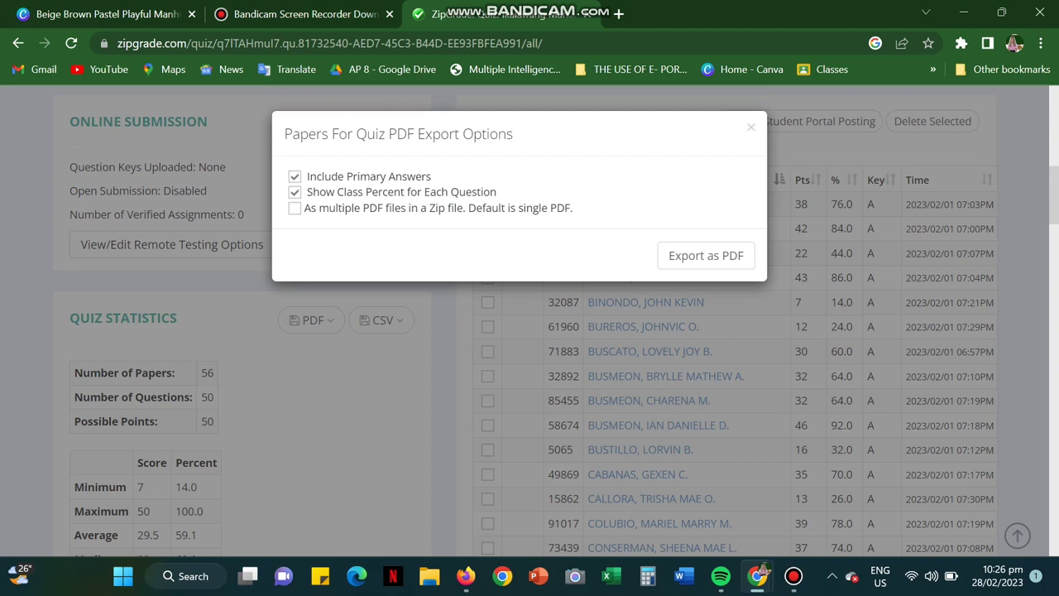
click(295, 208)
click(705, 255)
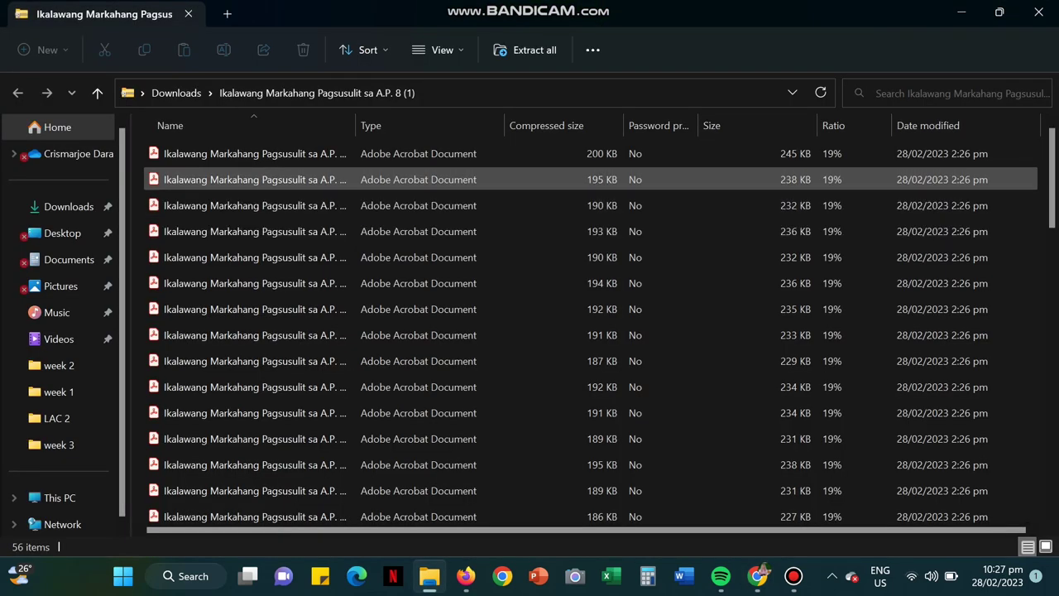
Step: Open the first student's PDF from the downloaded zip in Adobe Acrobat
click(248, 179)
click(248, 153)
key(Return)
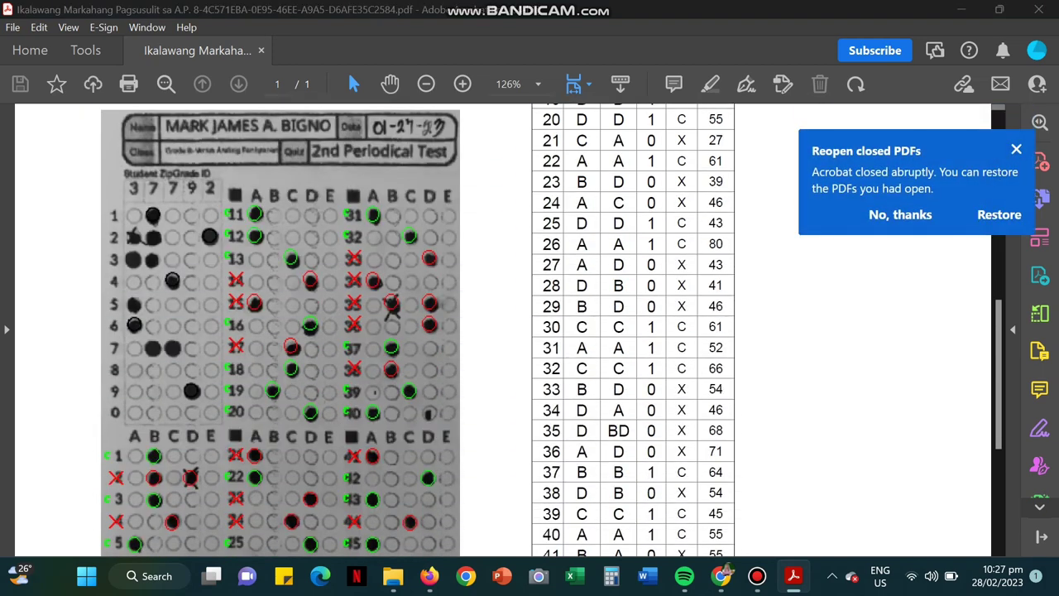
Step: View the 28/50 (56.0%) report at 100% zoom and select its 50-item answer table
click(426, 83)
scroll(413, 331, down, 5)
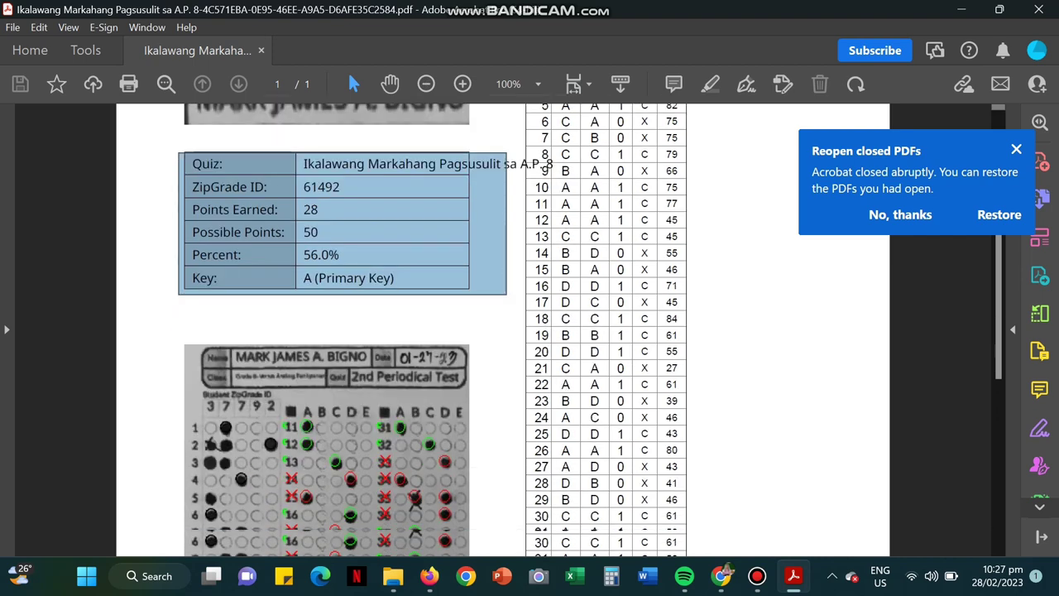
scroll(414, 330, down, 2)
scroll(414, 331, up, 1)
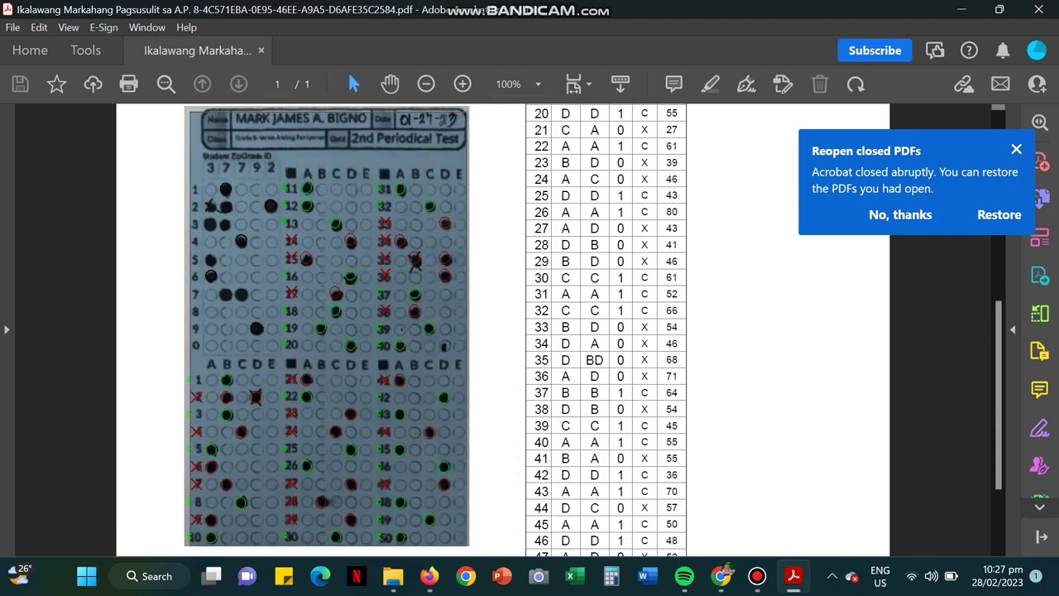
scroll(529, 331, up, 1)
scroll(529, 331, up, 6)
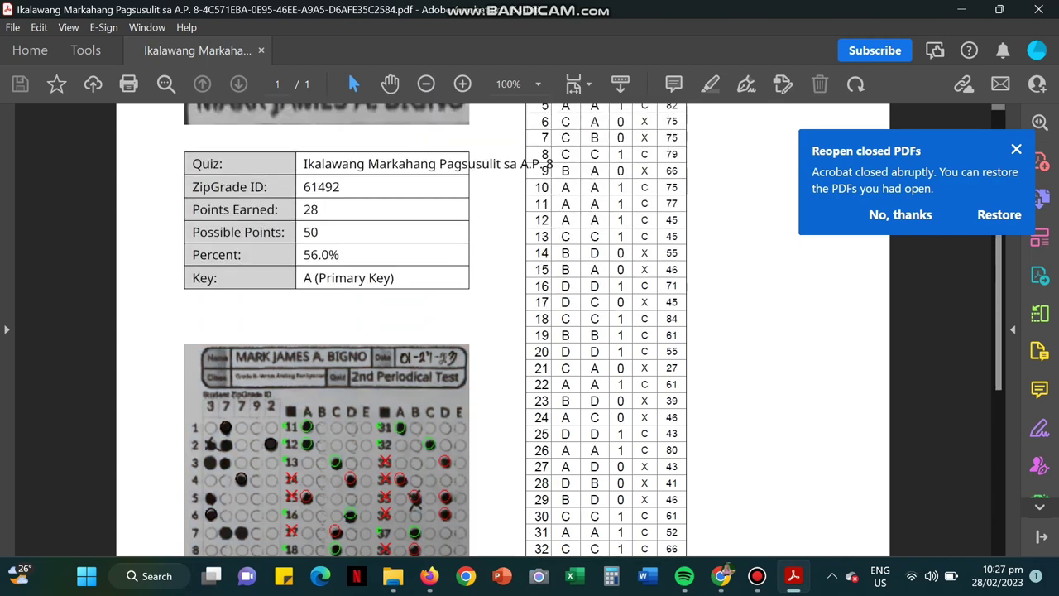
scroll(529, 331, up, 2)
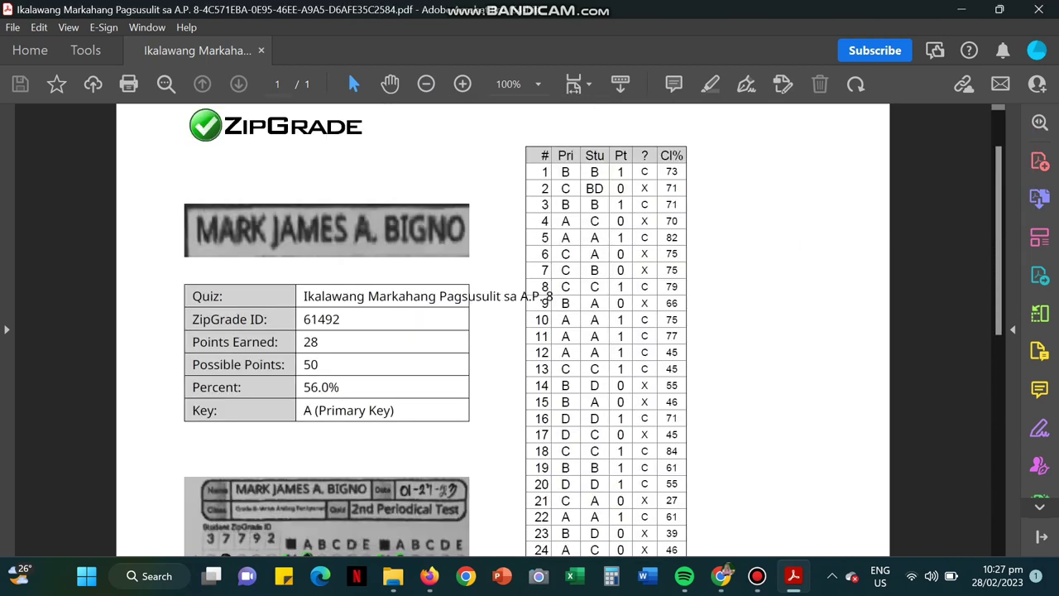
drag(531, 131, 720, 516)
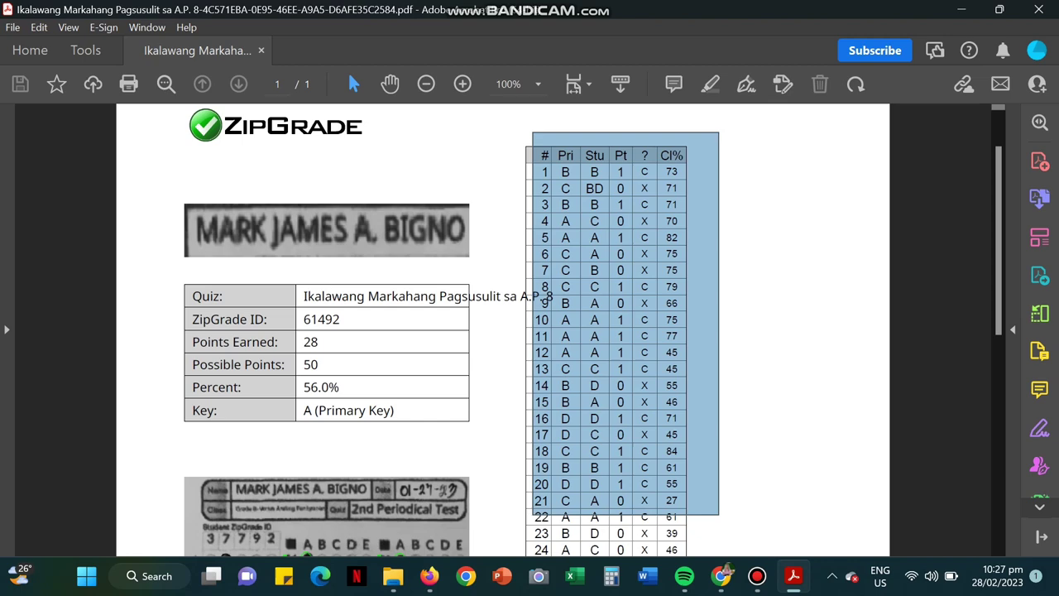
scroll(529, 331, down, 10)
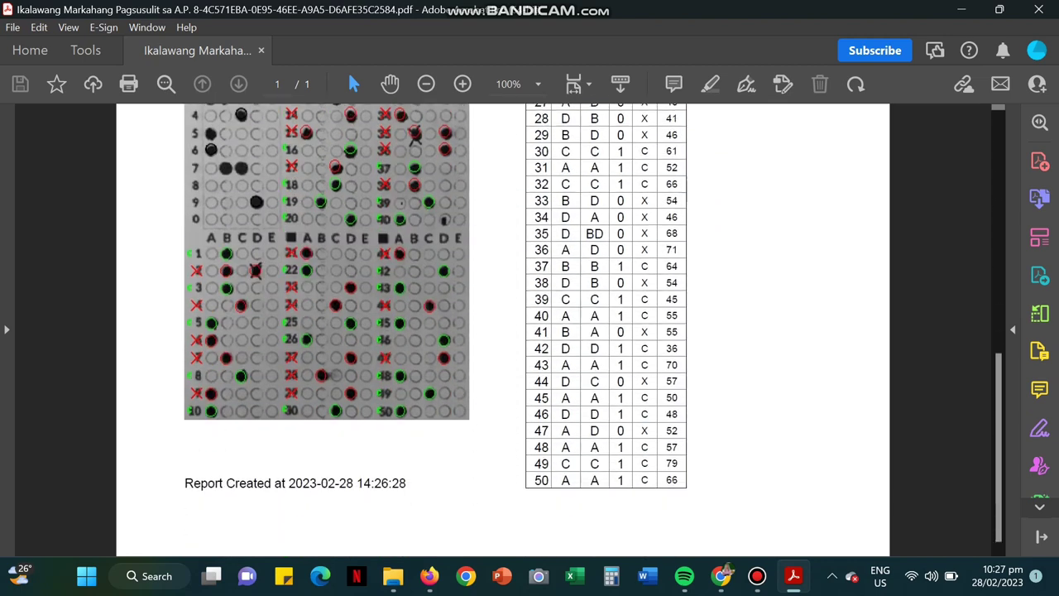
Step: Close Acrobat and go back to the ZipGrade All Quizzes list
key(alt+F4)
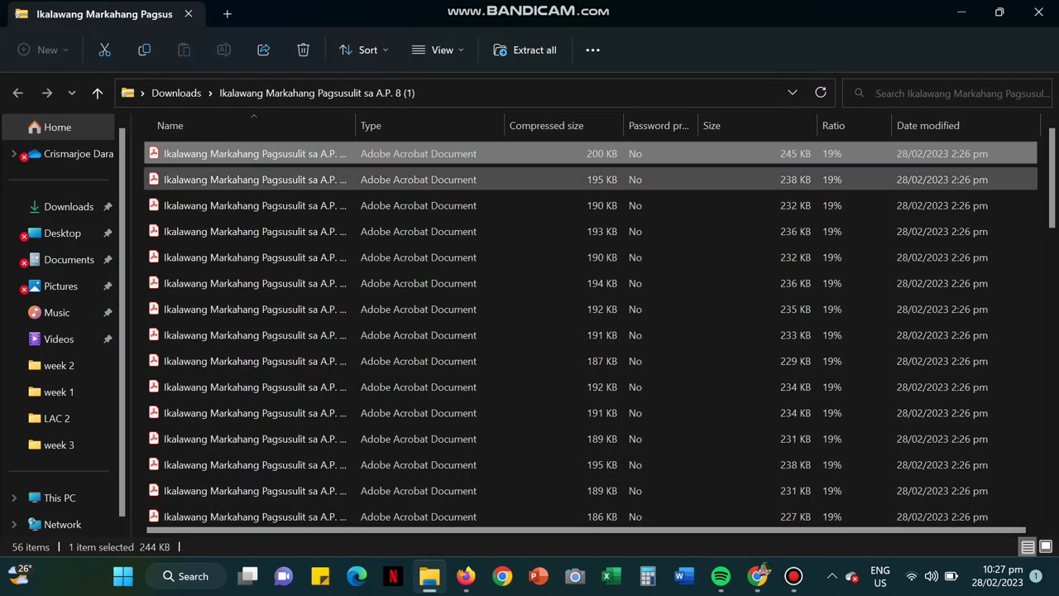
key(alt+Tab)
scroll(165, 186, up, 10)
click(89, 181)
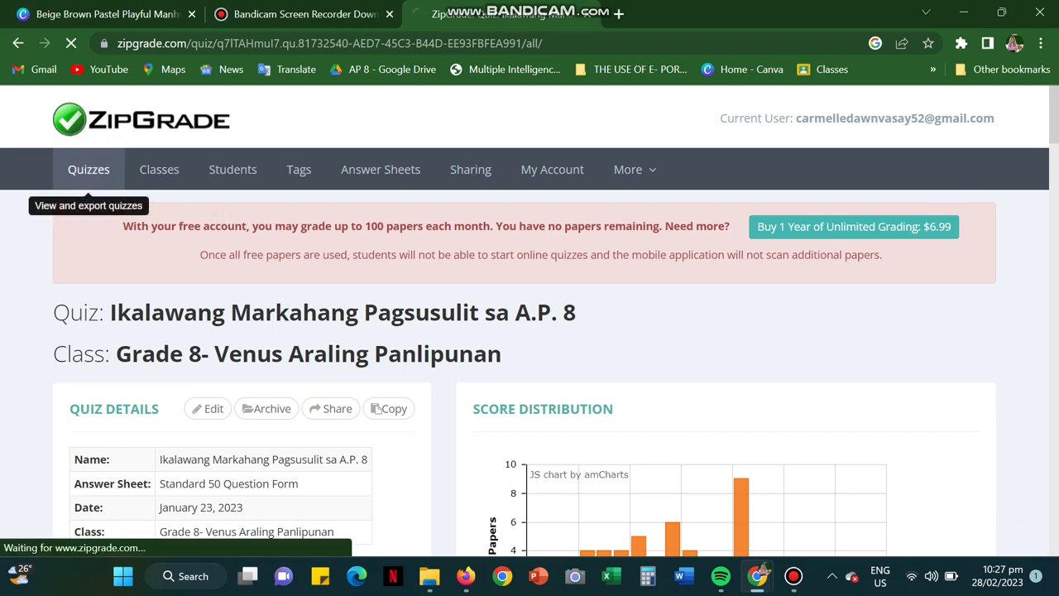
scroll(89, 184, down, 3)
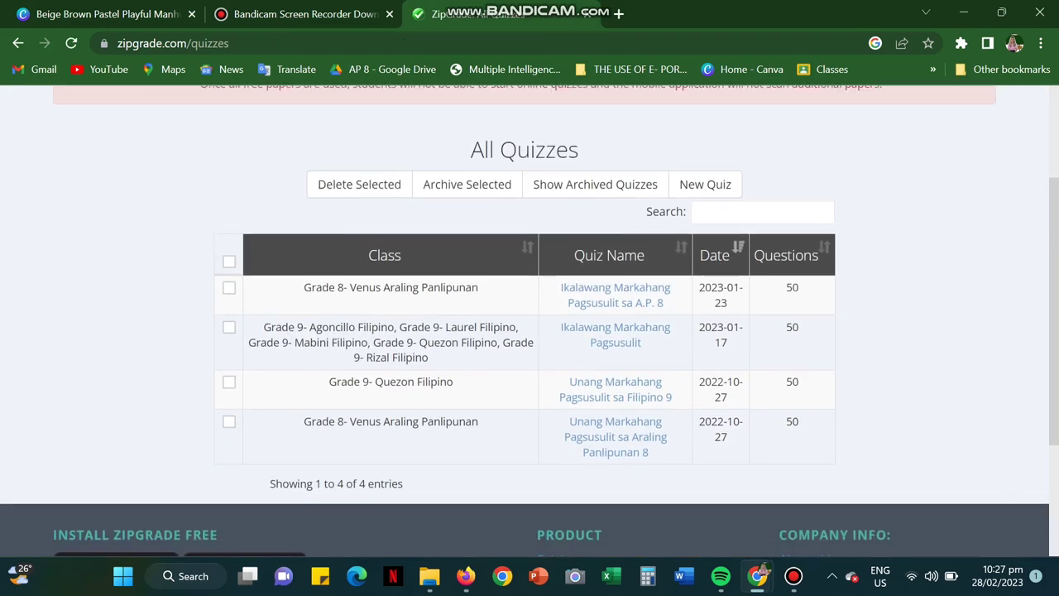
scroll(157, 174, up, 3)
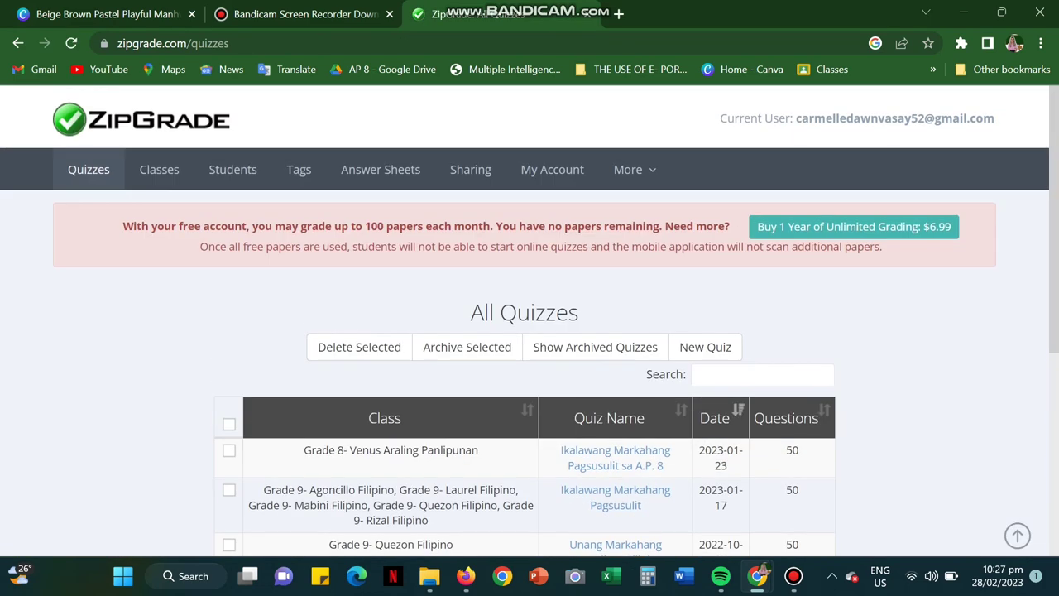
Step: Open All Classes, showing Grade 8 with 56 students and the Grade 9 Filipino classes
click(232, 175)
click(159, 168)
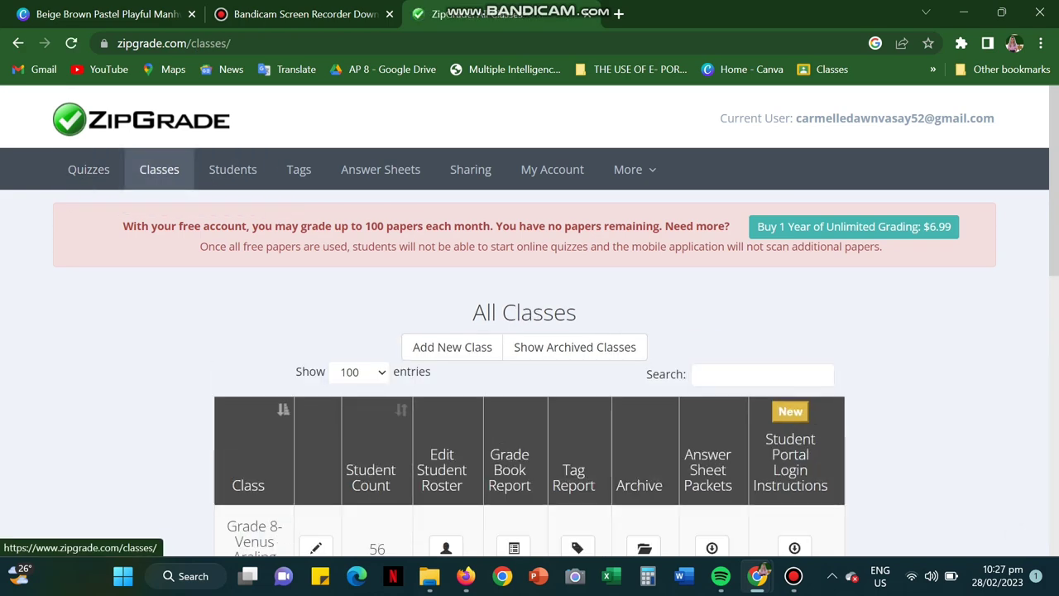
scroll(159, 249, down, 2)
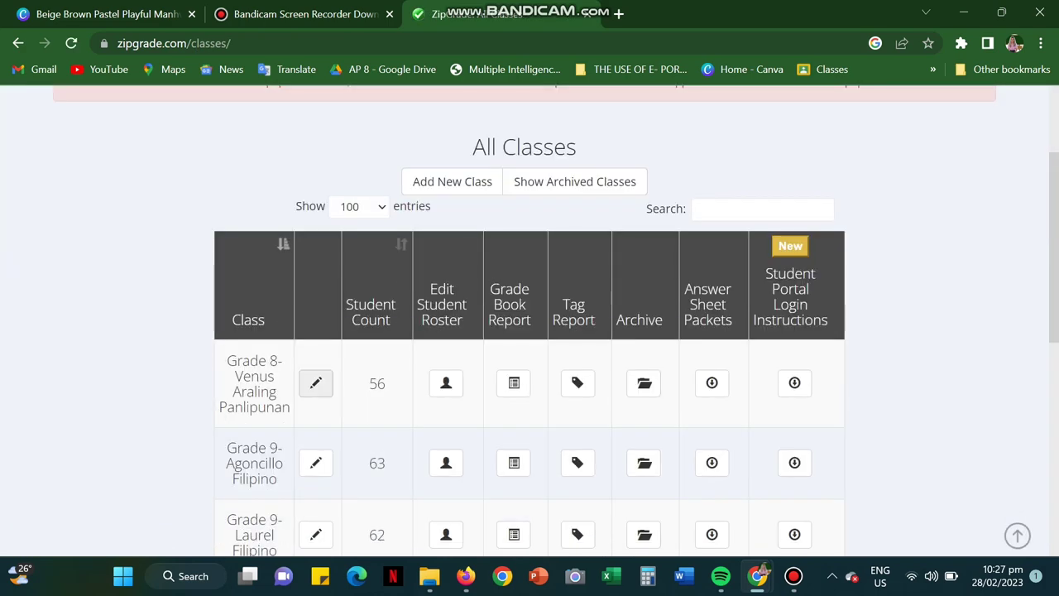
scroll(446, 382, down, 2)
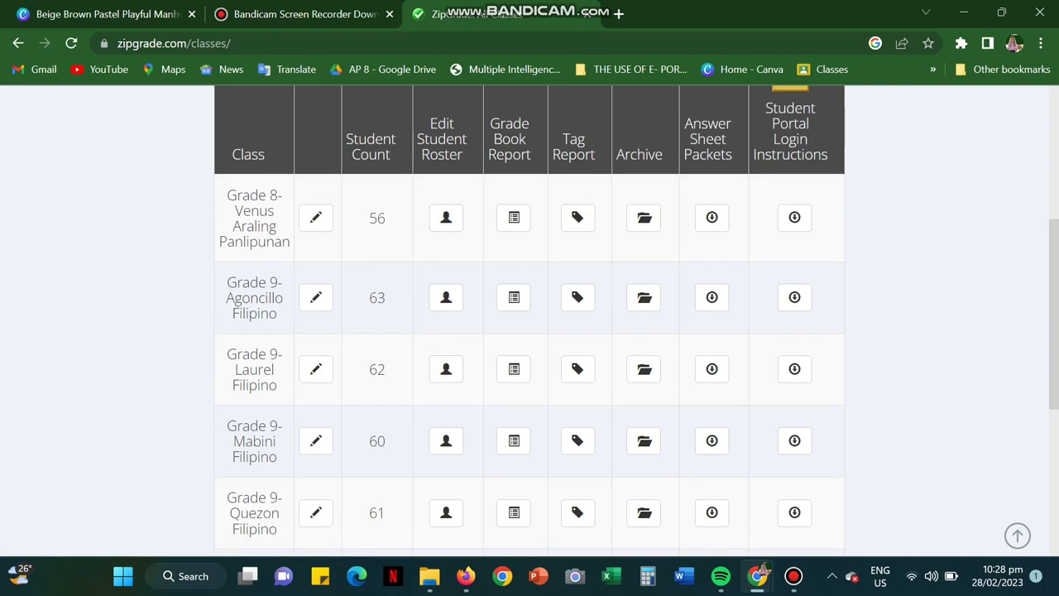
scroll(232, 175, up, 4)
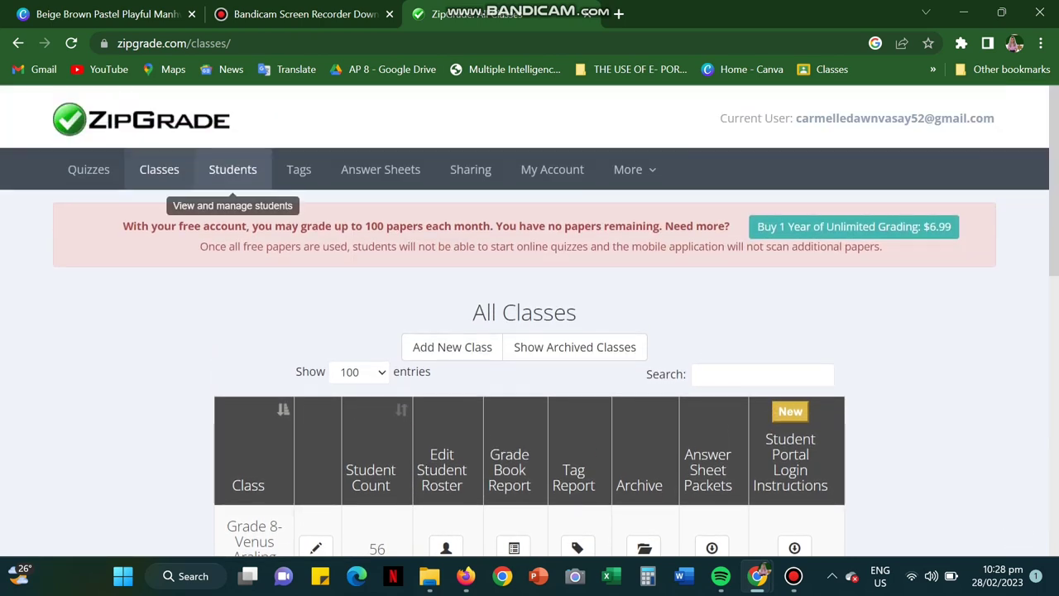
Step: Open the first student's Papers & Sessions page, showing the Ikalawang Markahang Pagsusulit paper scoring 48 (96.0%)
click(232, 170)
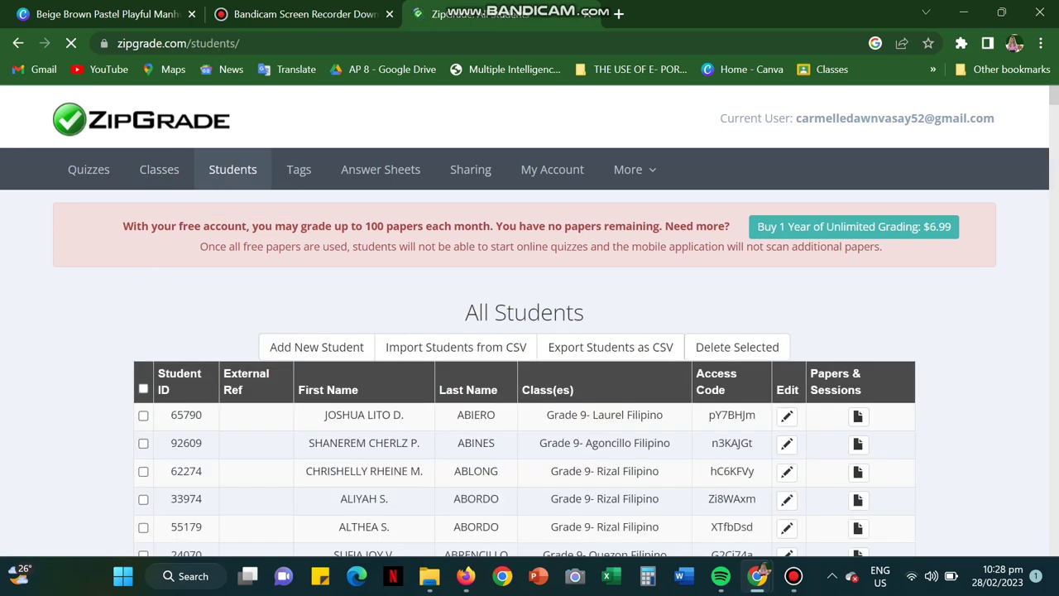
scroll(525, 331, down, 2)
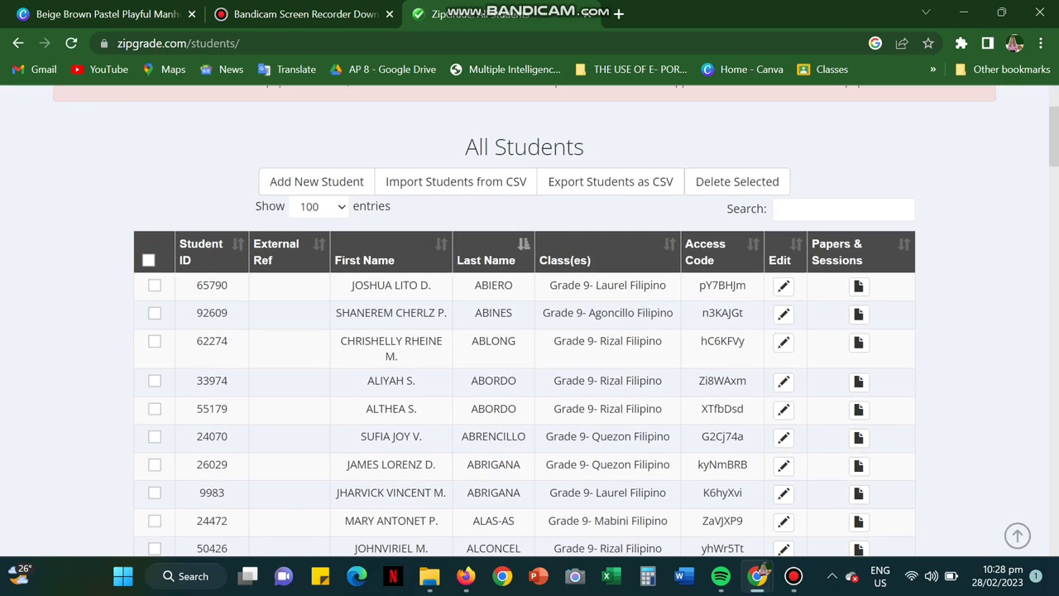
click(858, 286)
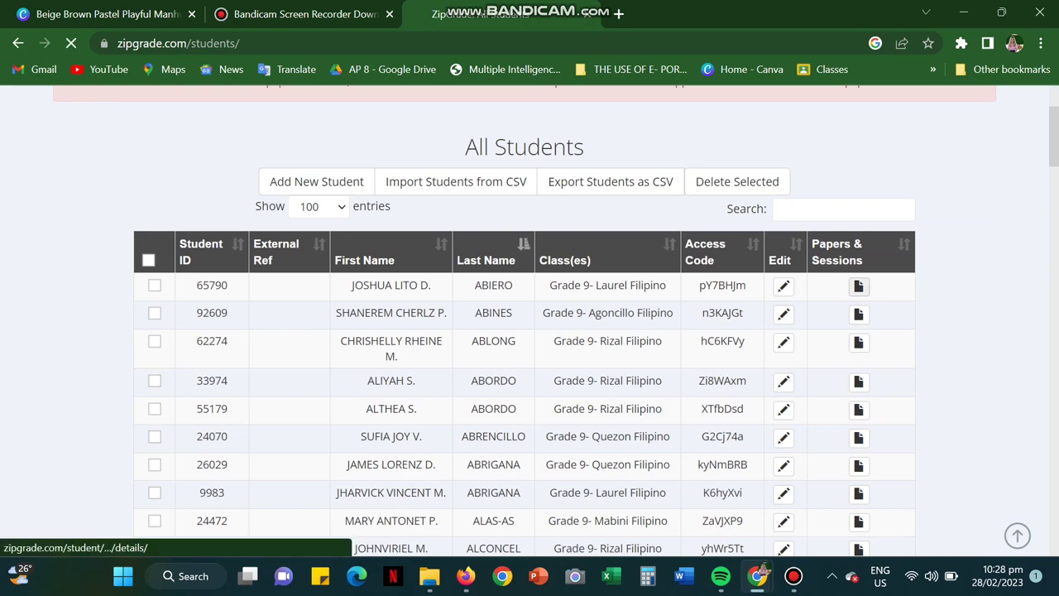
scroll(858, 285, down, 6)
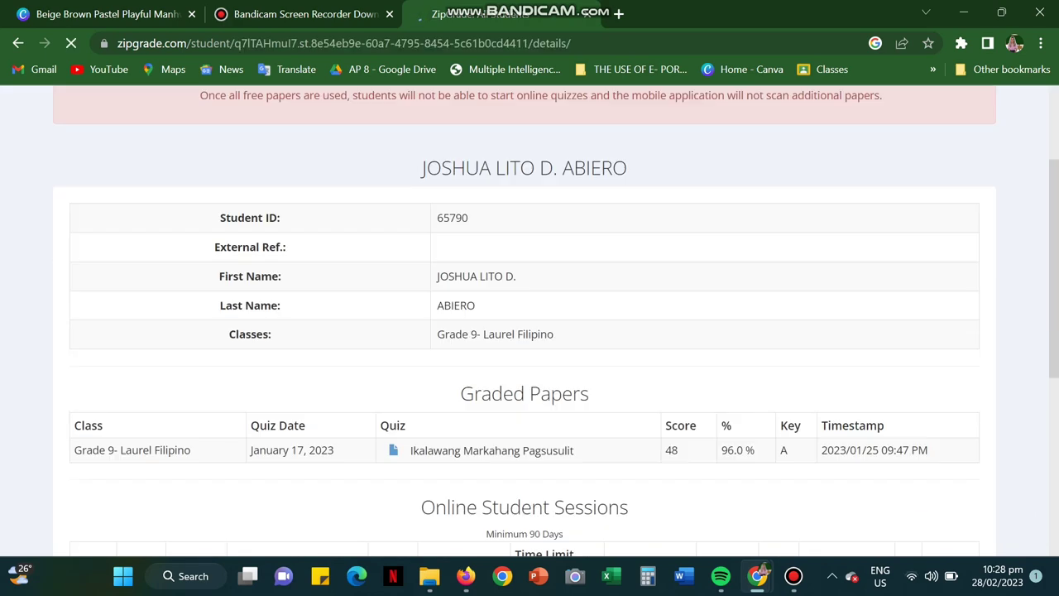
scroll(529, 330, up, 2)
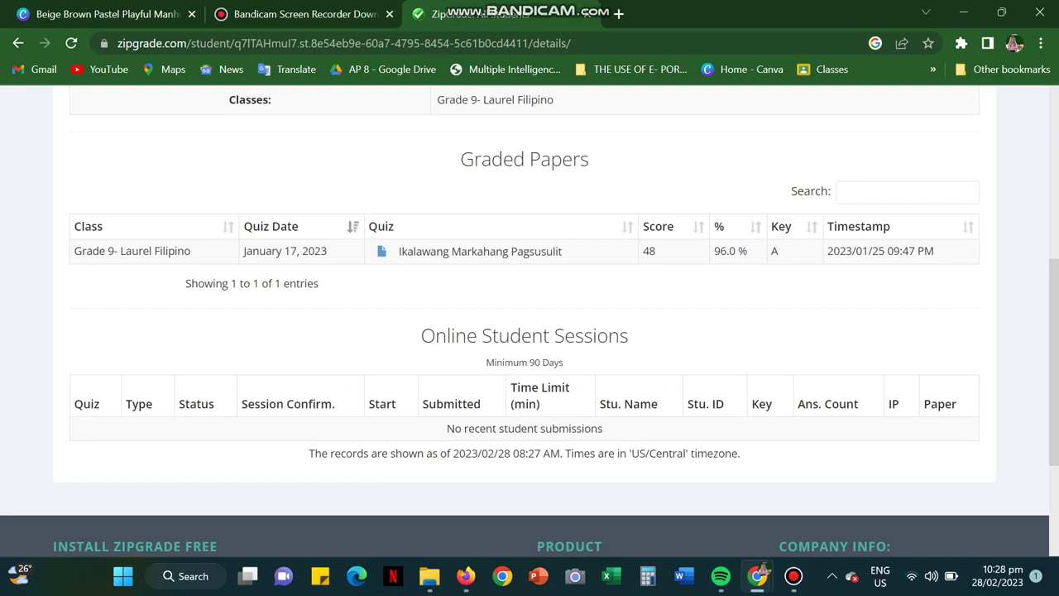
Step: Open the student's graded Ikalawang Markahang Pagsusulit paper and scroll through its scanned answer sheet
click(382, 251)
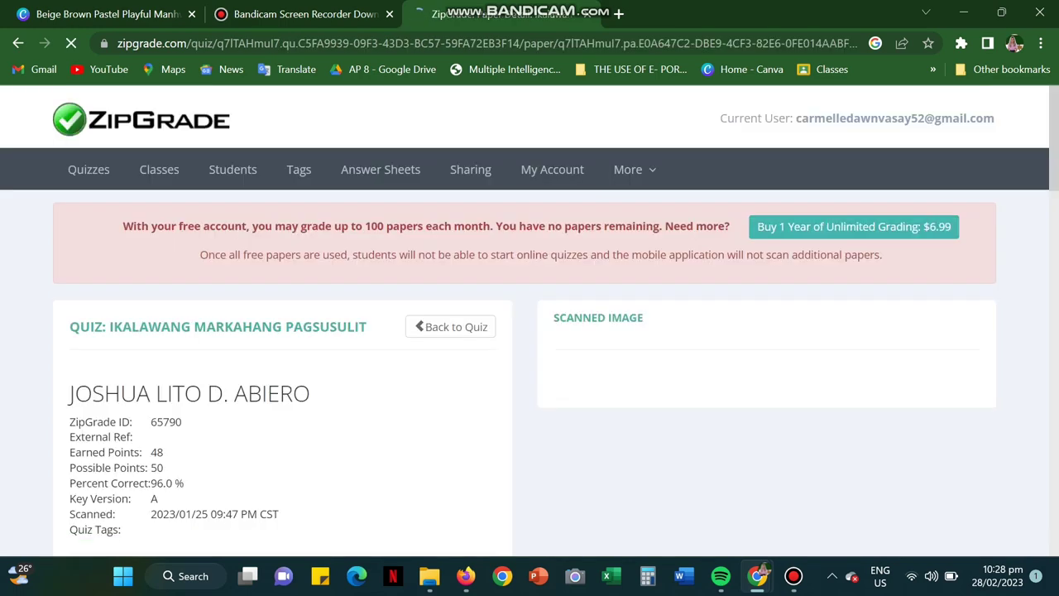
scroll(402, 336, down, 2)
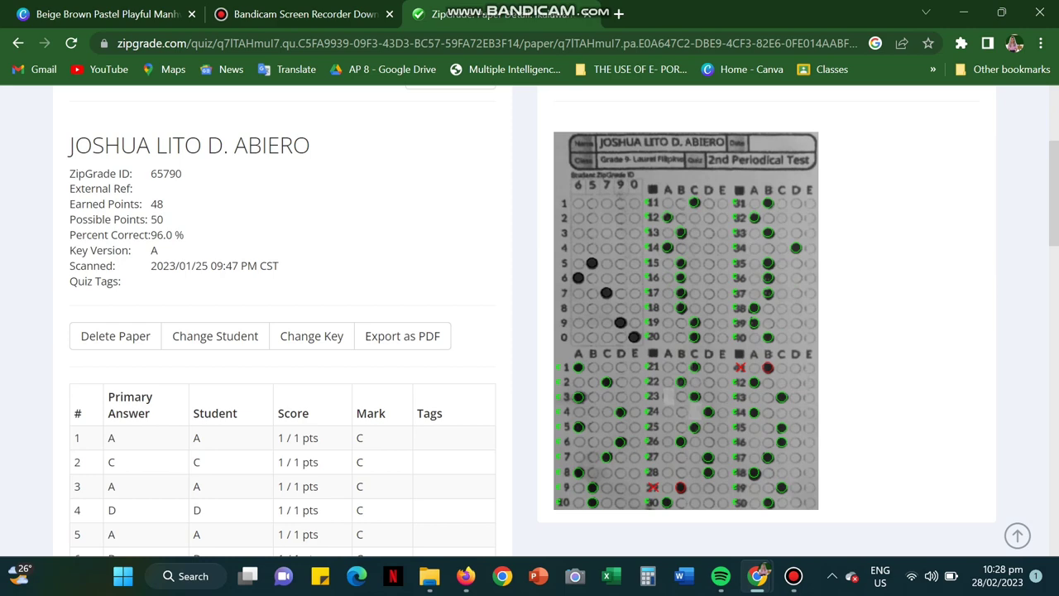
scroll(529, 320, down, 15)
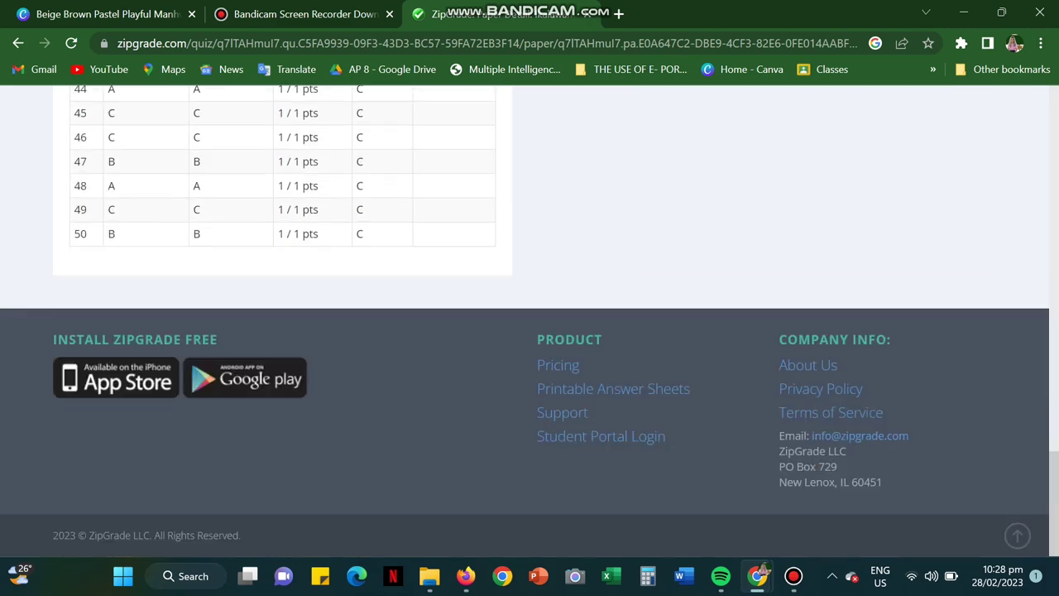
scroll(530, 320, up, 15)
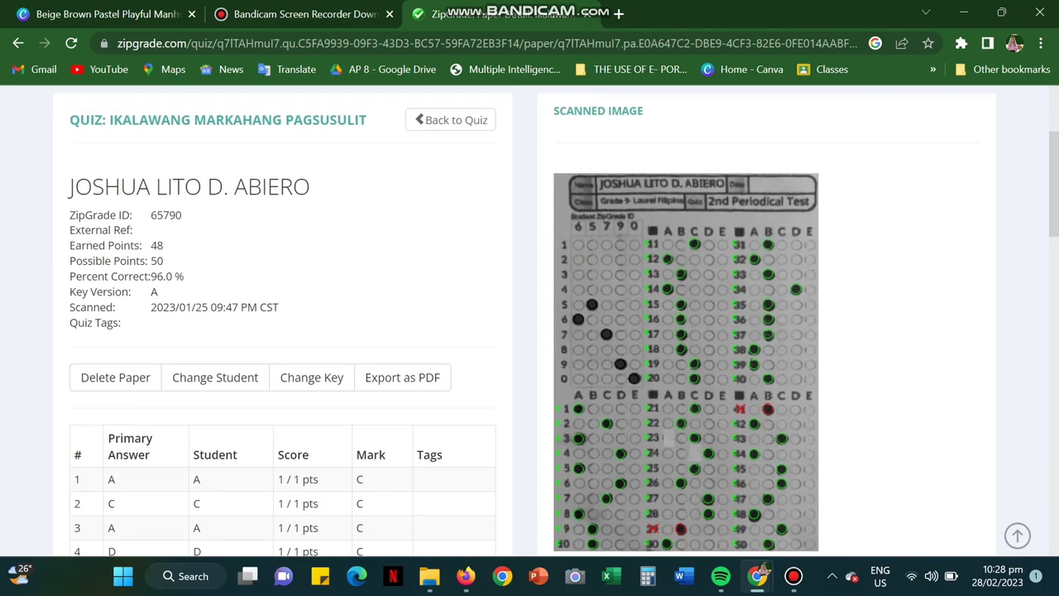
scroll(529, 319, up, 3)
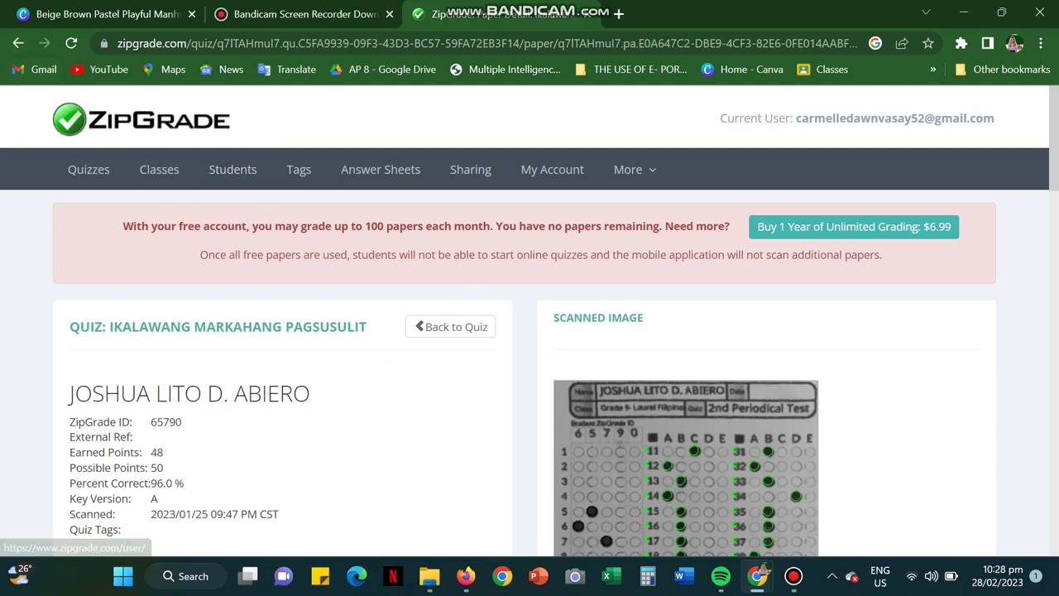
Step: Go back through the student's details page to the All Students list
click(19, 43)
scroll(529, 319, up, 5)
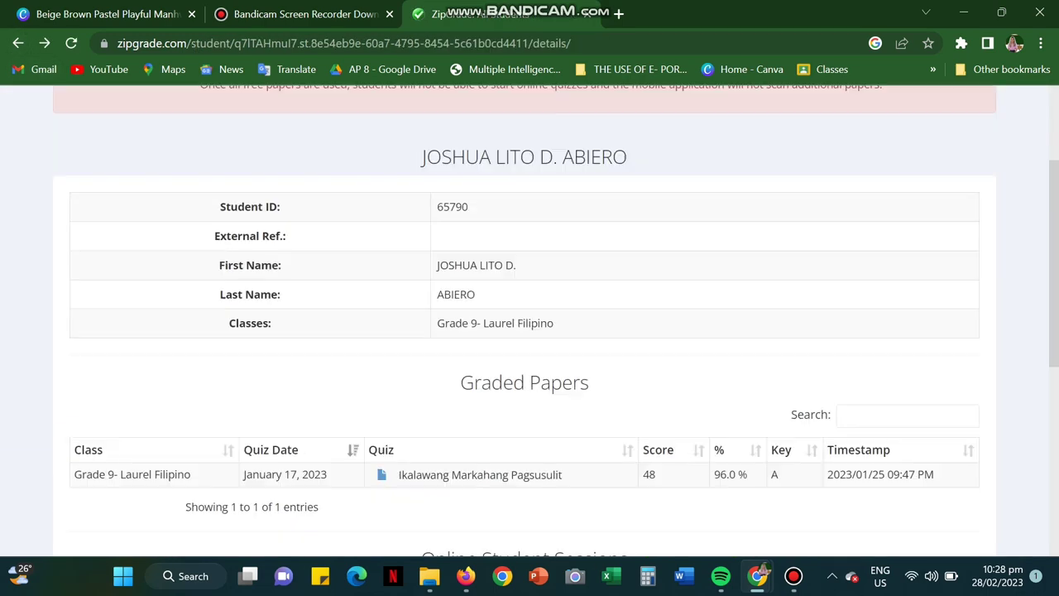
click(18, 43)
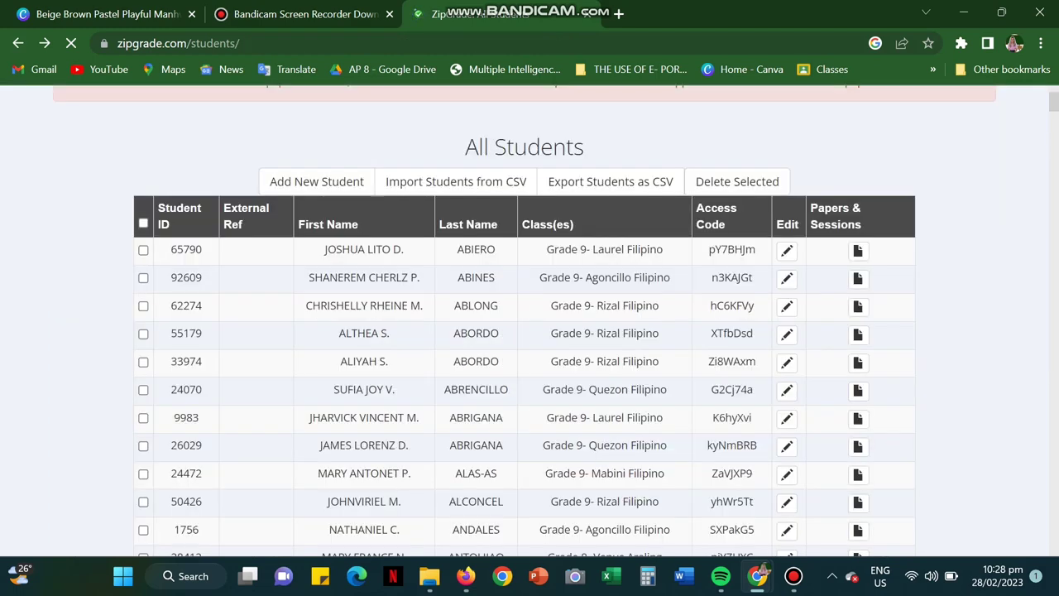
Step: Open All Classes to see Grade 8 (56 students) and Grade 9 Filipino classes (63, 62, 60)
scroll(159, 175, up, 2)
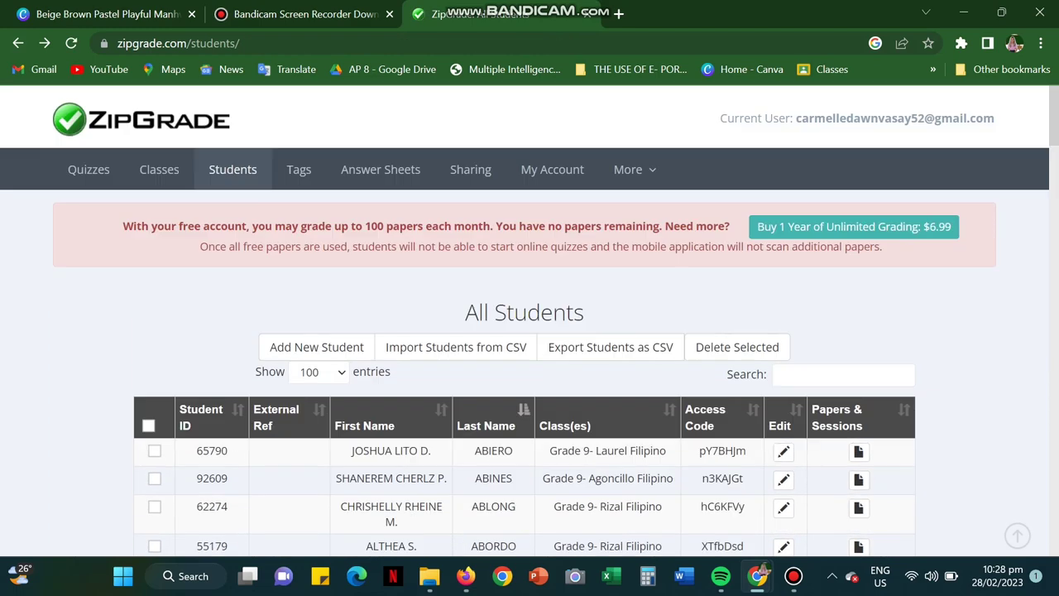
click(159, 171)
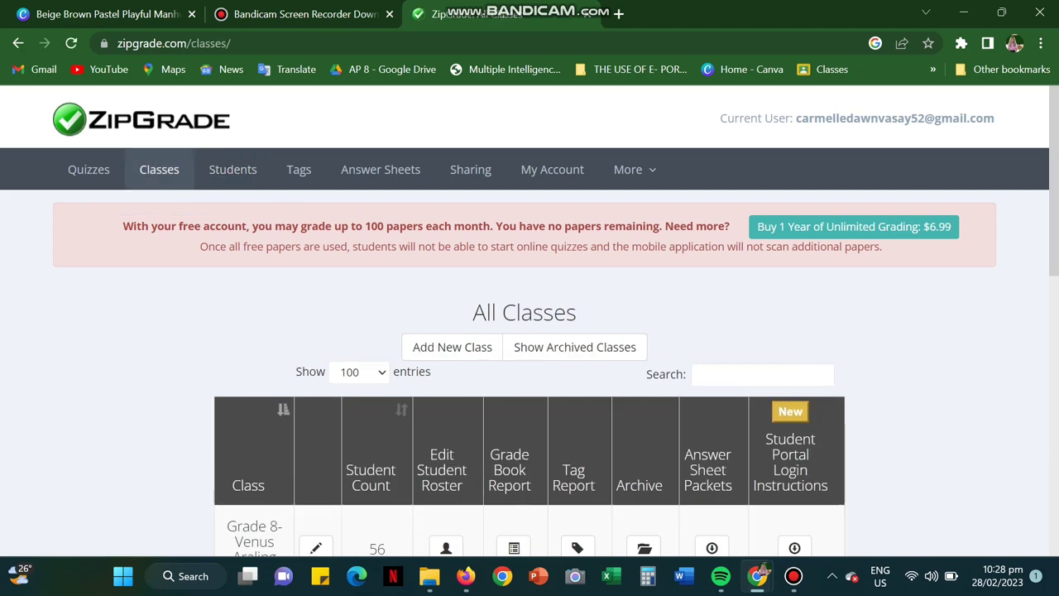
scroll(529, 331, down, 3)
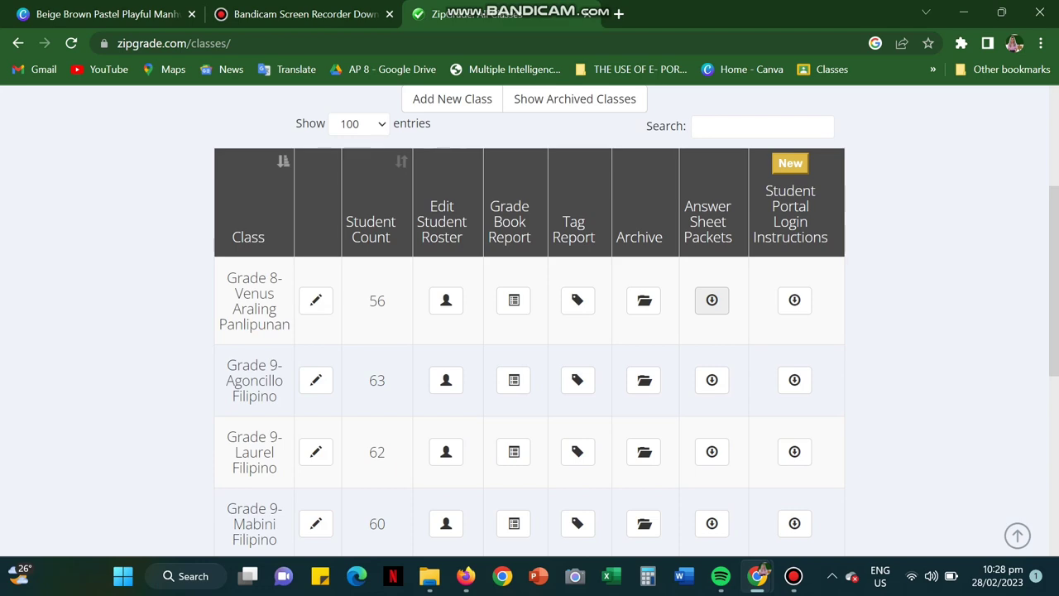
Step: Download the Grade 8- Venus 50-question answer sheet pack titled '3rd Periodical Test' and open the PDF
click(711, 299)
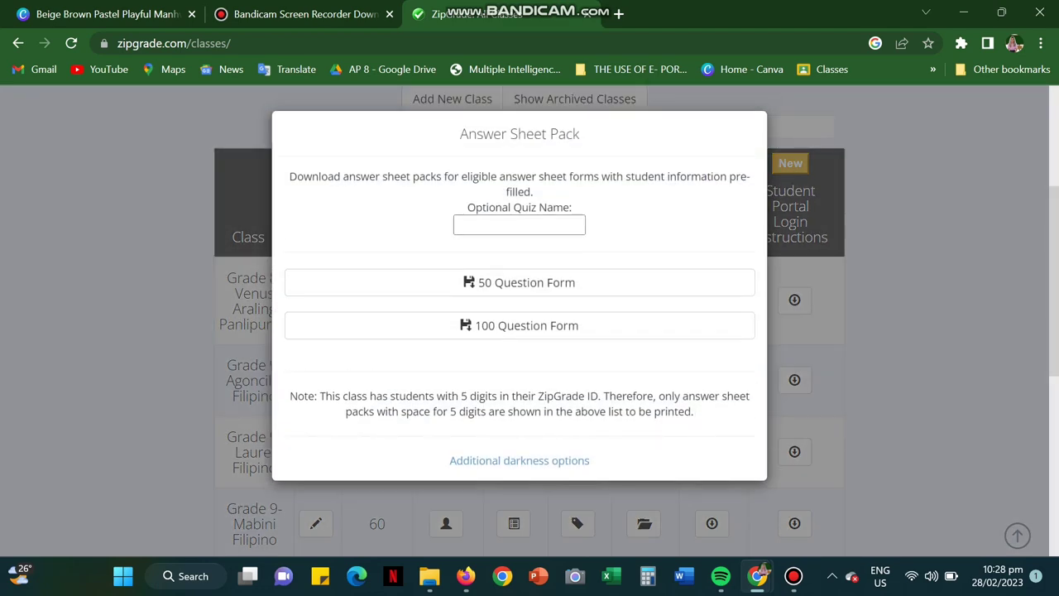
click(519, 224)
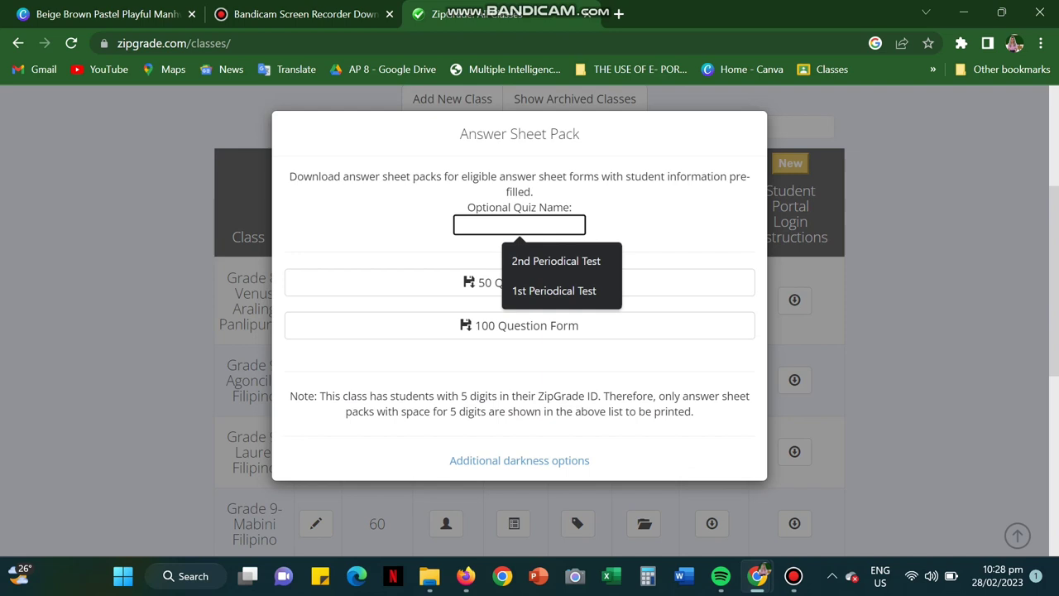
text(3rd Perio)
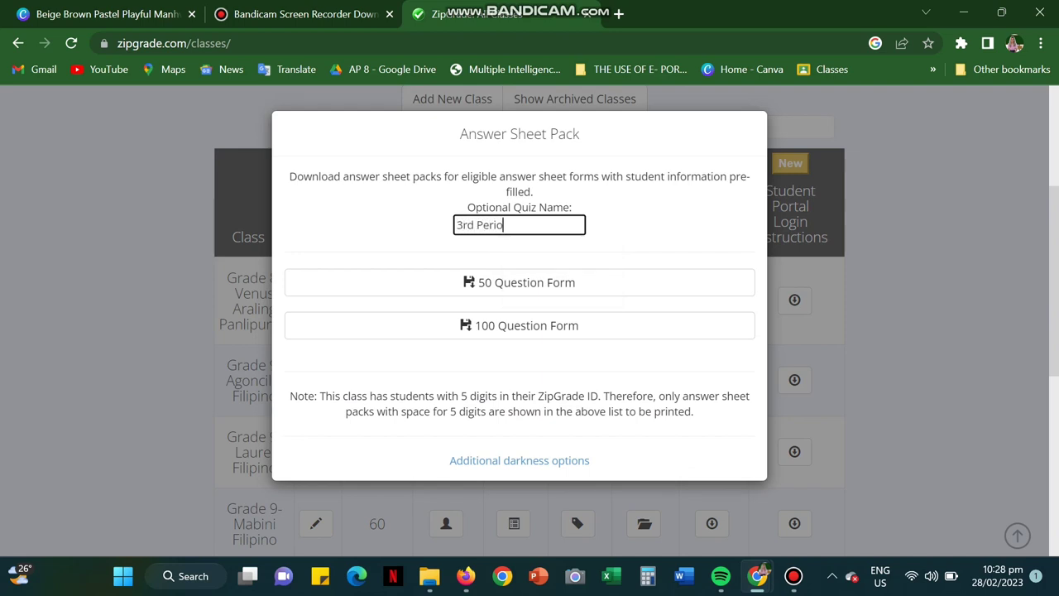
text(dical Test)
key(Tab)
key(Return)
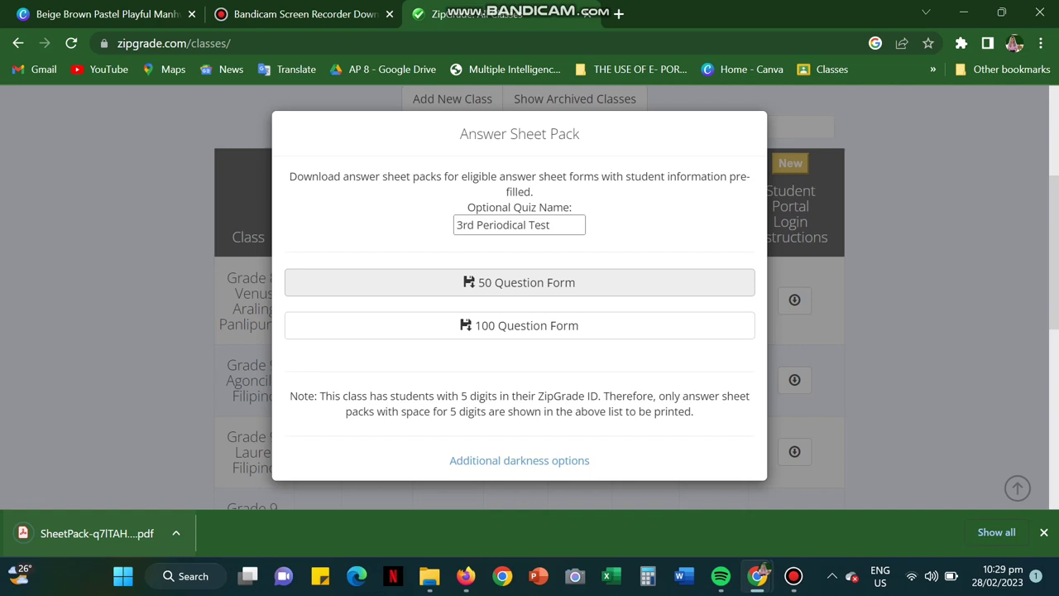
click(97, 532)
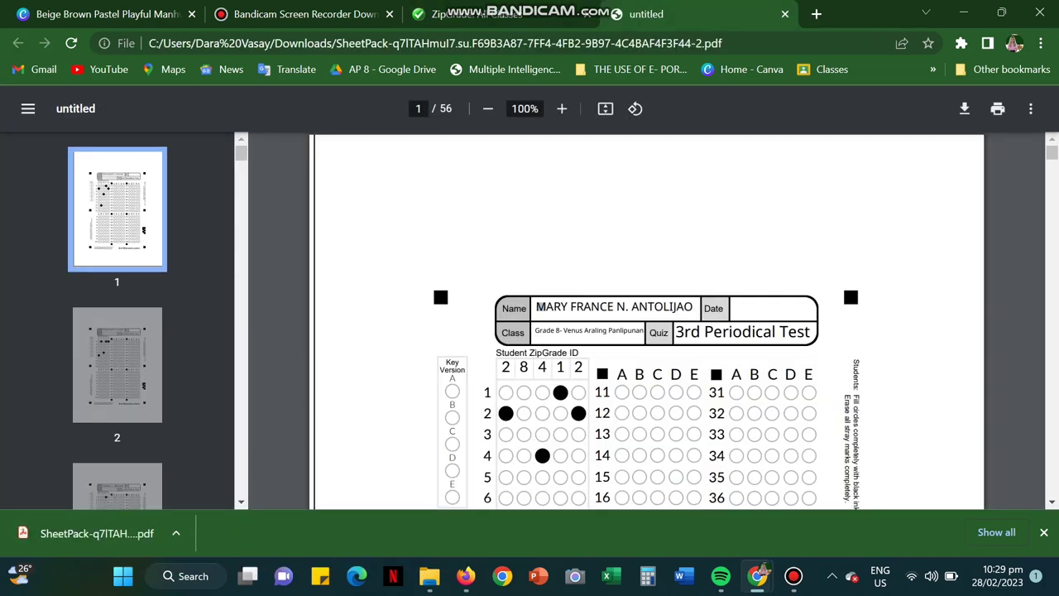
Step: Page through the pre-filled 3rd Periodical Test sheets to page 7, then close the PDF and pack dialog
key(ctrl+a)
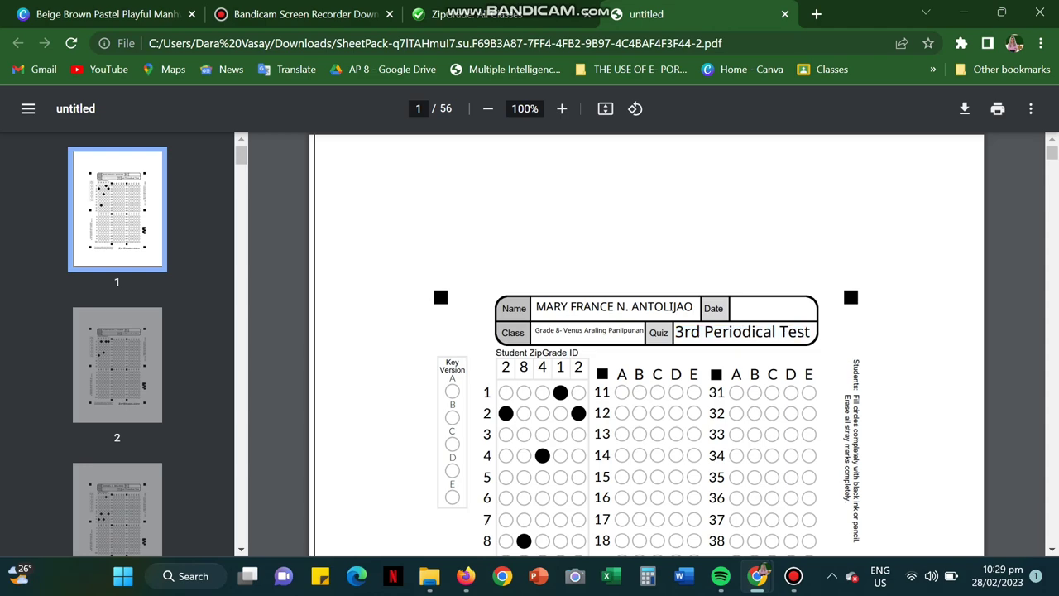
key(Right)
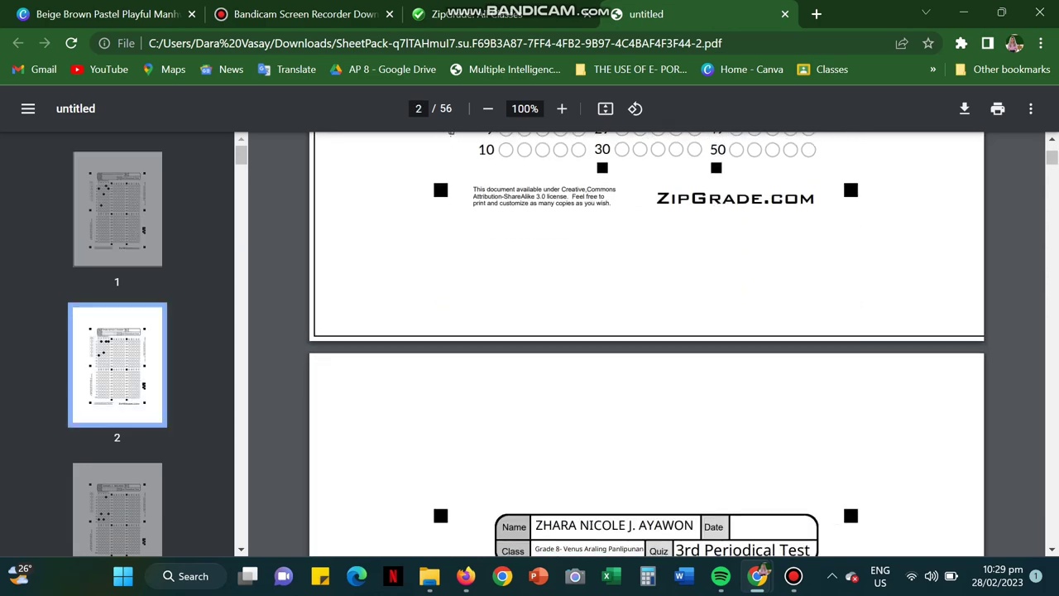
key(Right)
key(Right)
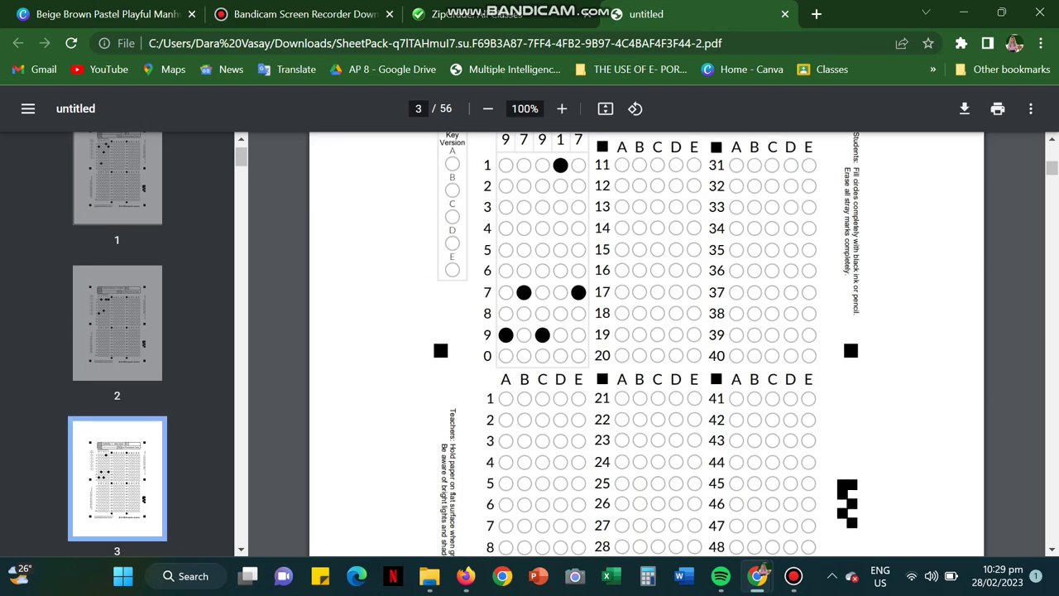
key(Right)
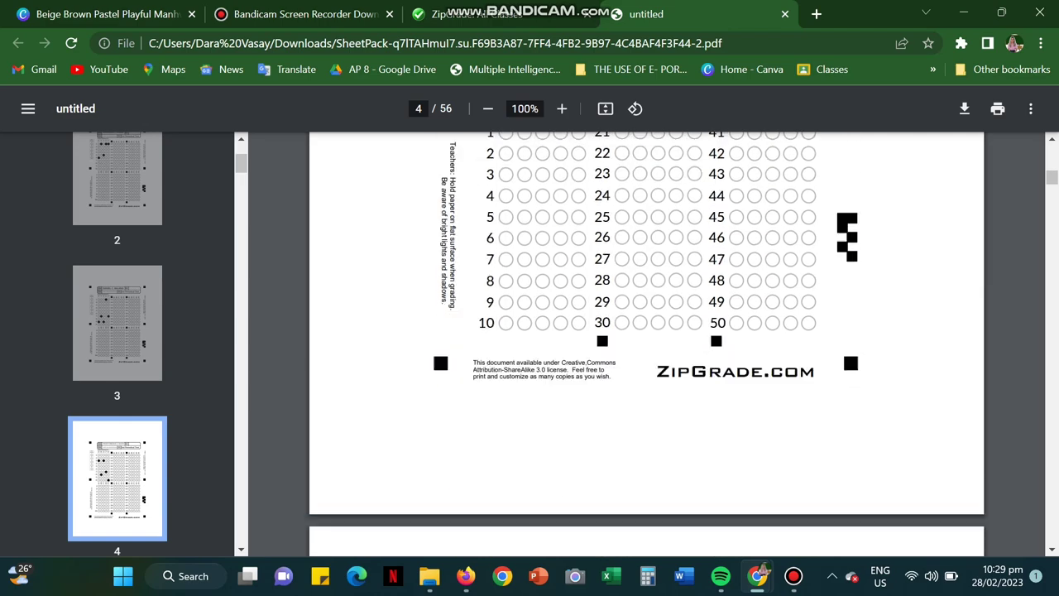
key(Right)
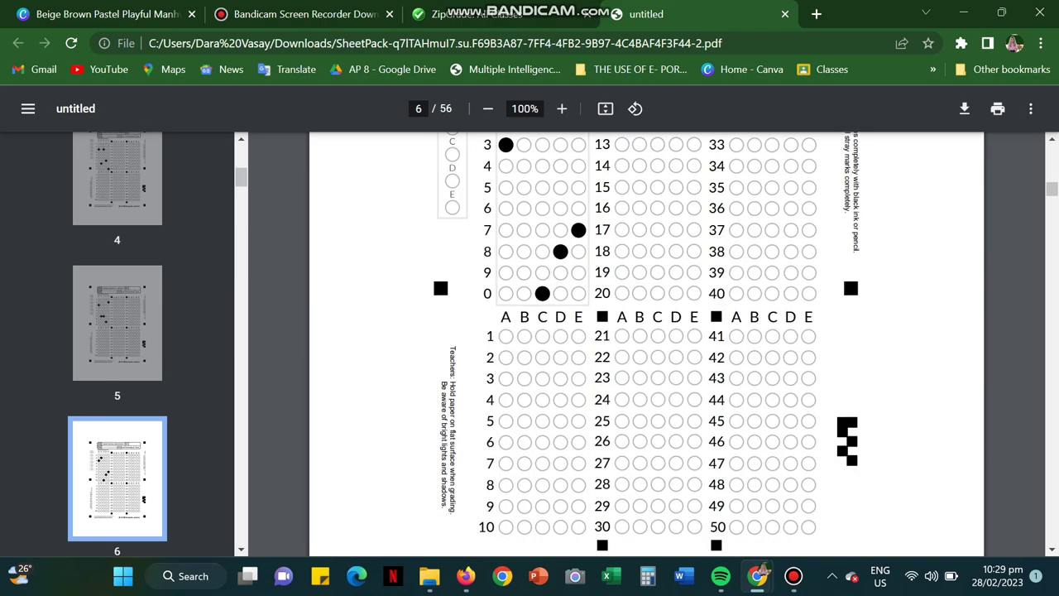
key(Right)
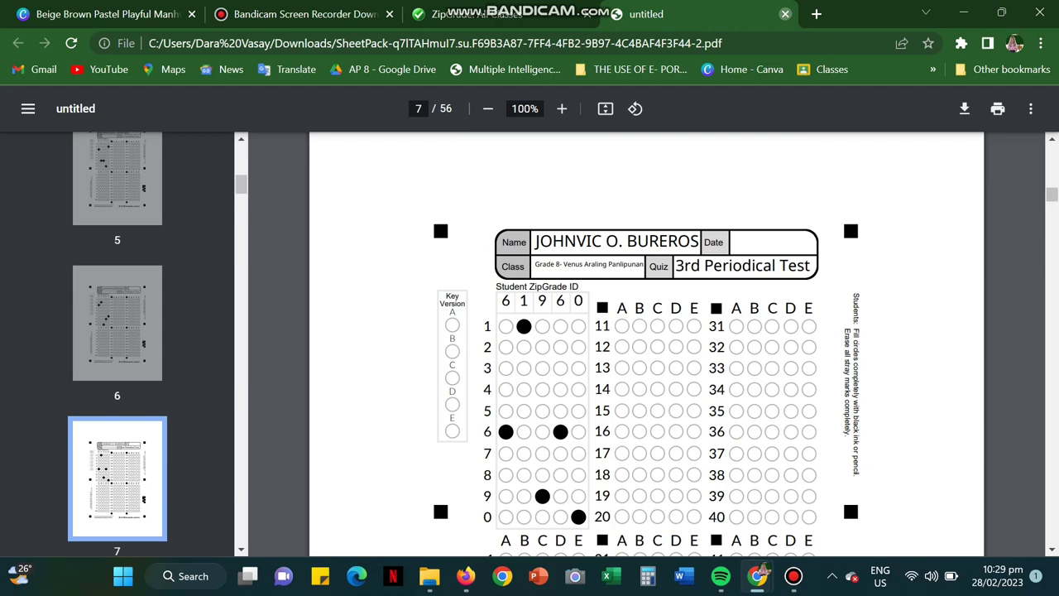
click(784, 13)
key(Escape)
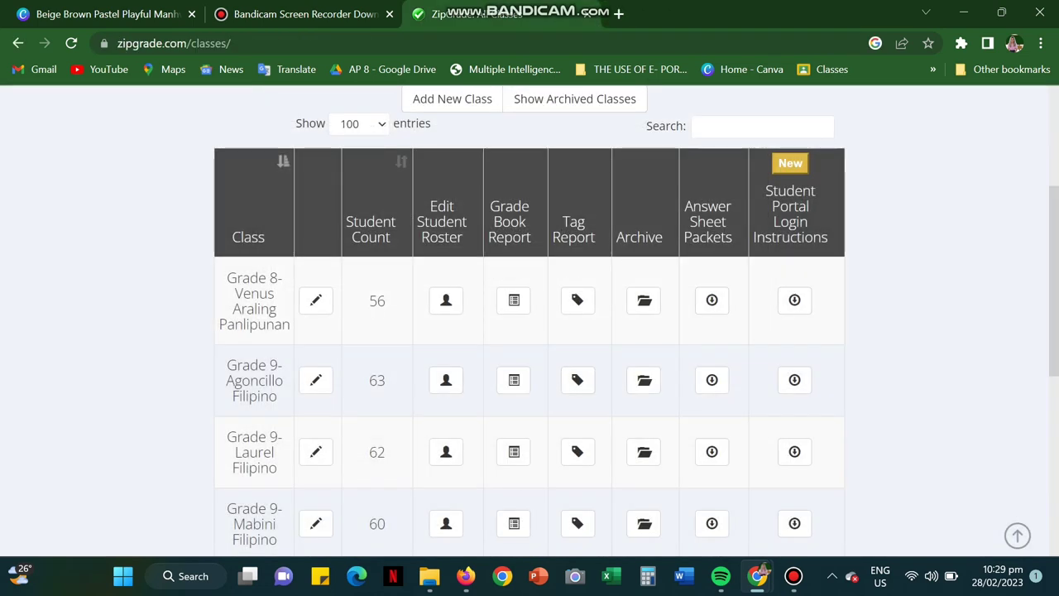
Step: Download the Grade 8- Venus Araling Panlipunan portal login instructions as a single PDF and scroll through it
click(794, 299)
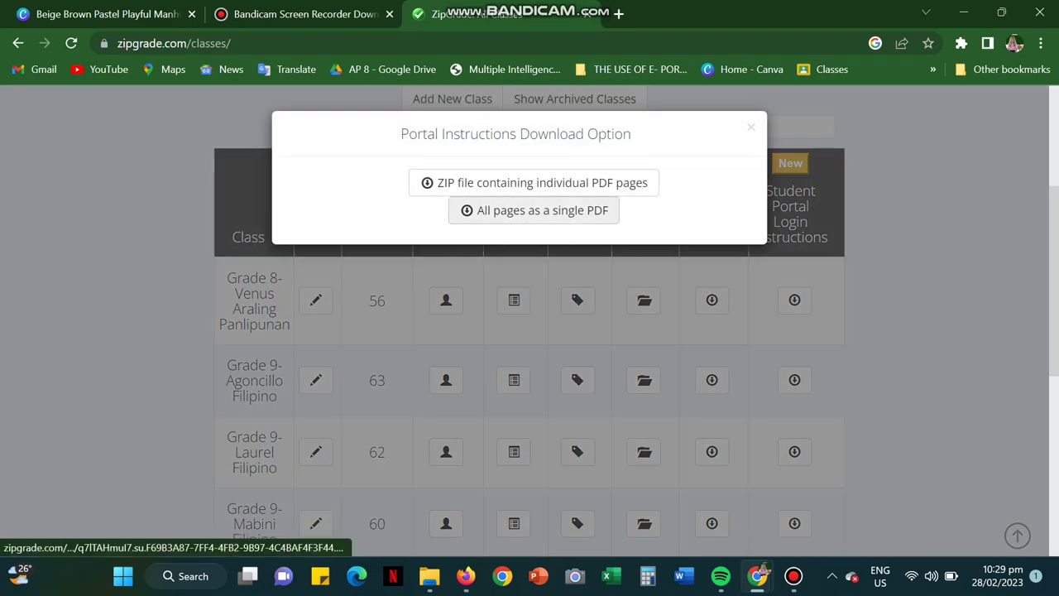
click(538, 210)
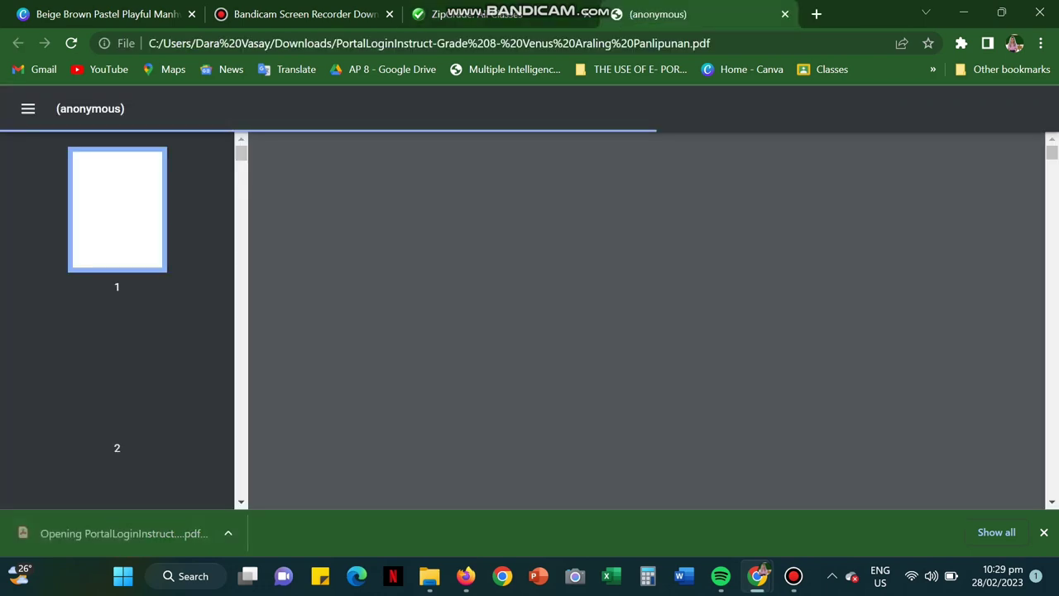
scroll(645, 323, down, 3)
scroll(646, 323, down, 9)
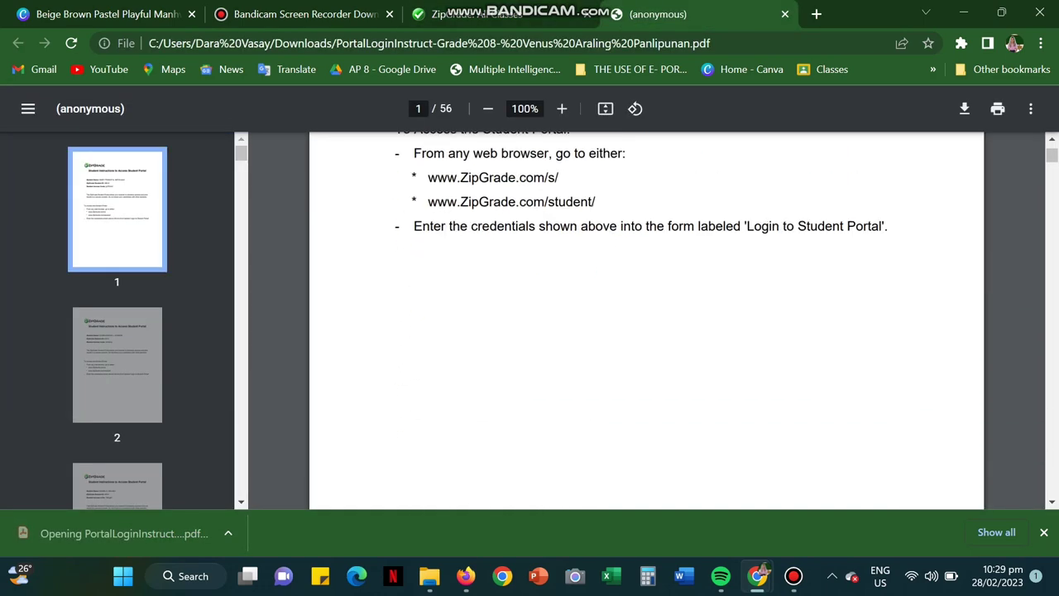
scroll(645, 322, up, 4)
scroll(645, 323, down, 5)
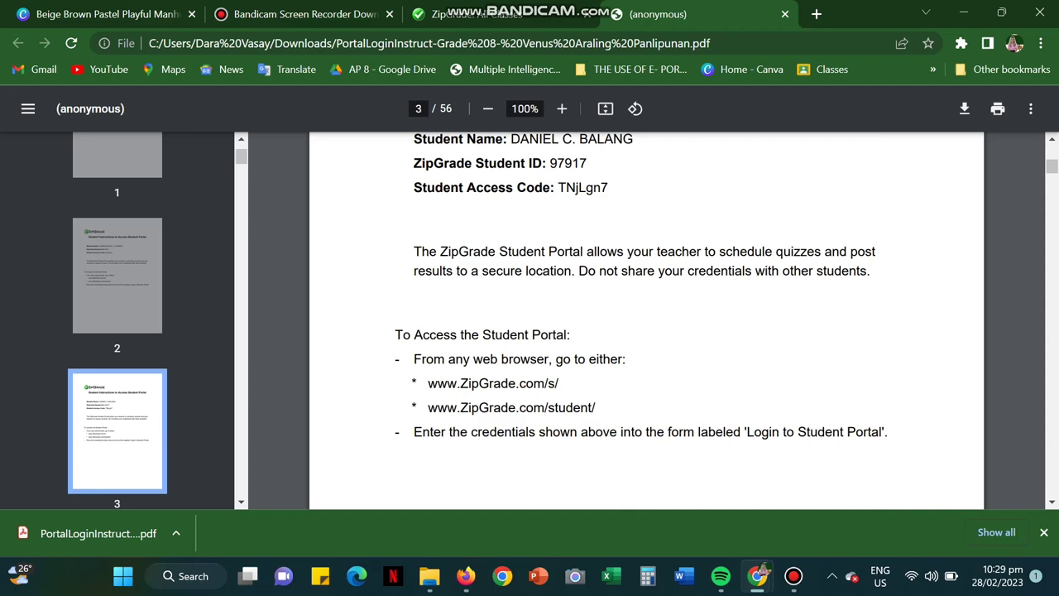
scroll(645, 323, up, 5)
Step: Return to the ZipGrade tab, dismiss the Portal Instructions download options, and scroll the class list
key(ctrl+Page_Up)
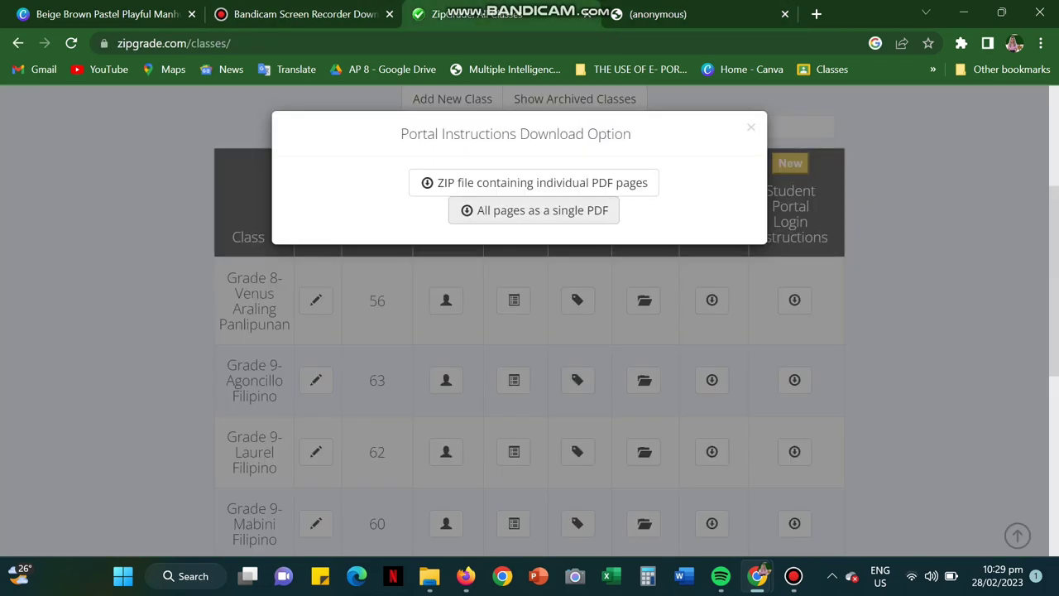
key(Escape)
scroll(530, 323, down, 3)
scroll(529, 323, up, 5)
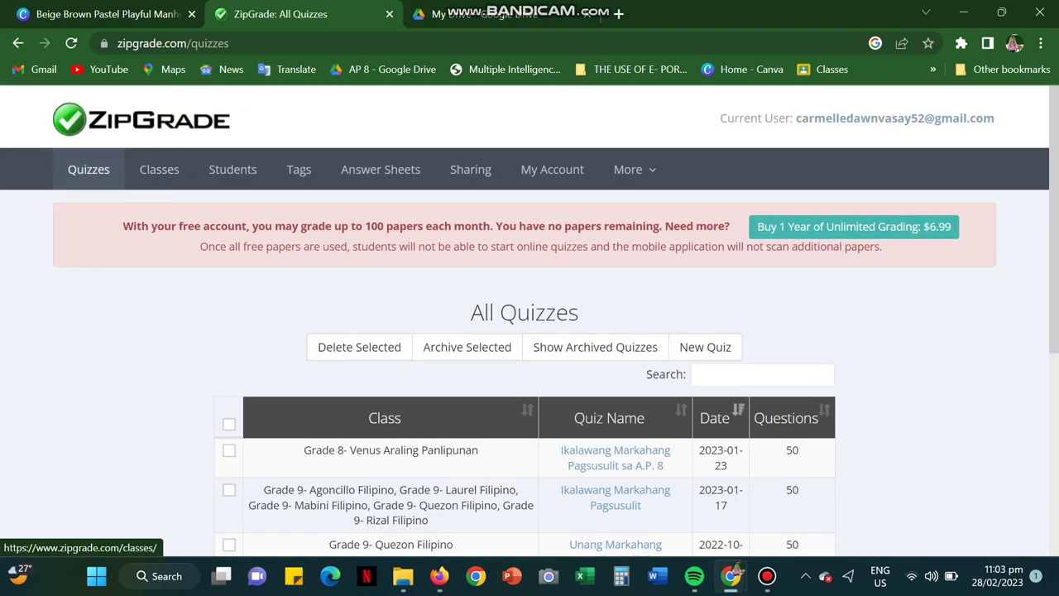
scroll(530, 331, down, 1)
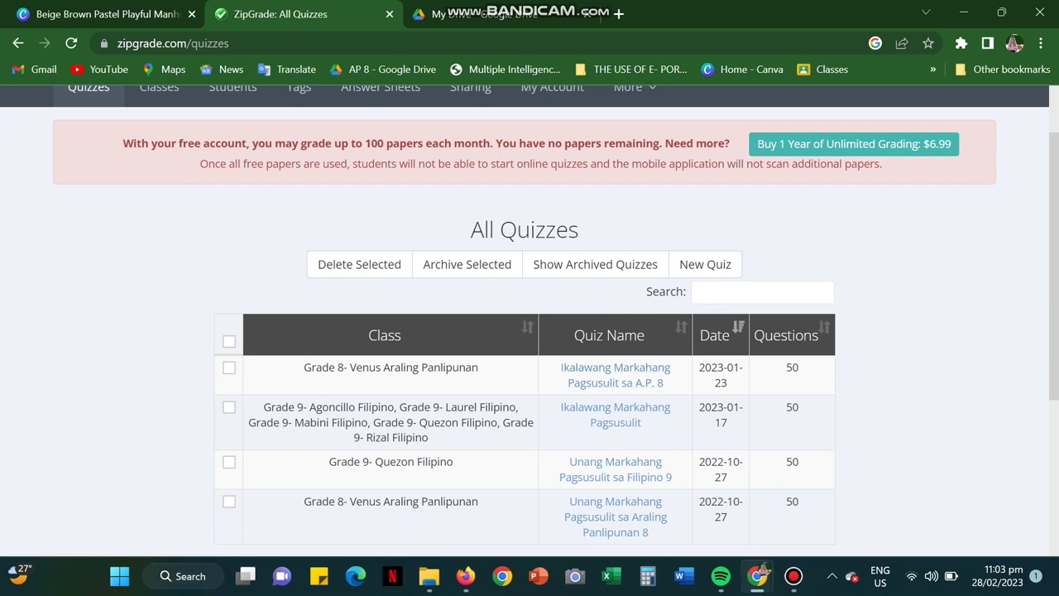
Step: Open the Ikalawang Markahang Pagsusulit sa A.P. 8 quiz and scroll its details
click(615, 374)
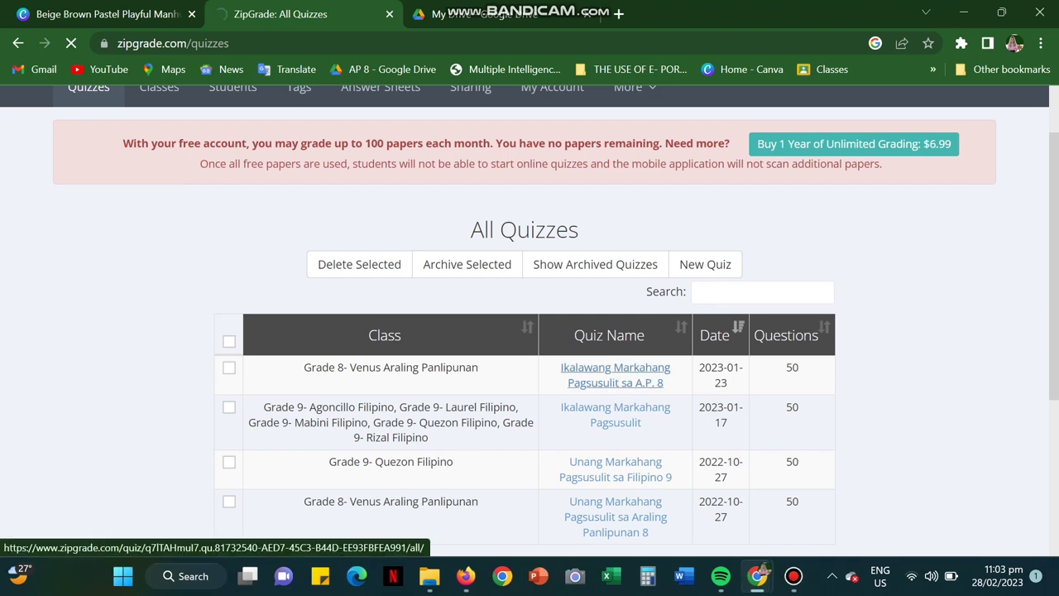
scroll(529, 331, down, 3)
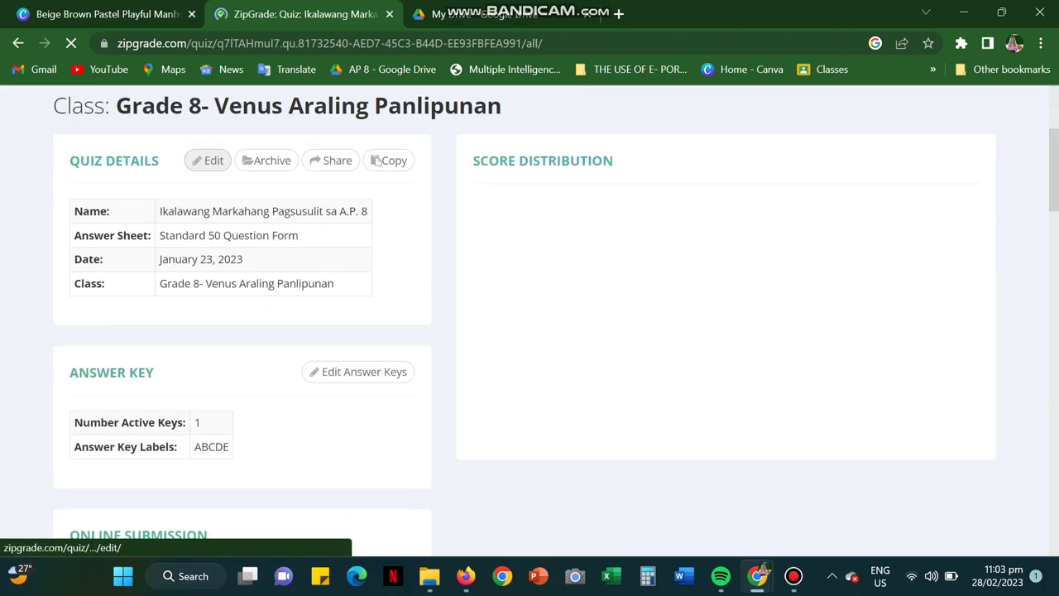
scroll(530, 330, down, 2)
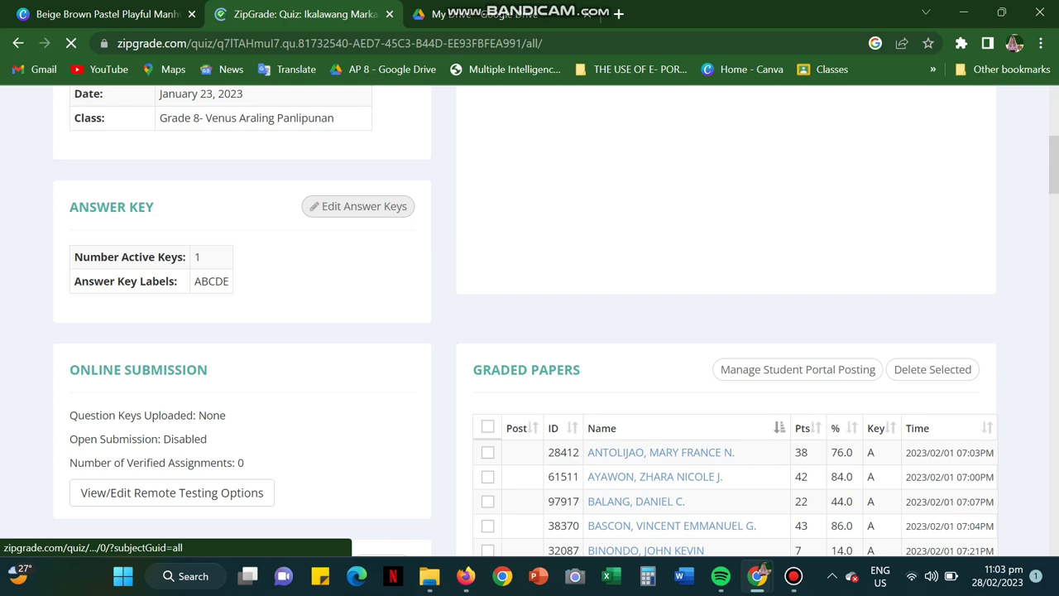
Step: Review the Key A answers, checking questions 4 and 5, and save the key
click(357, 206)
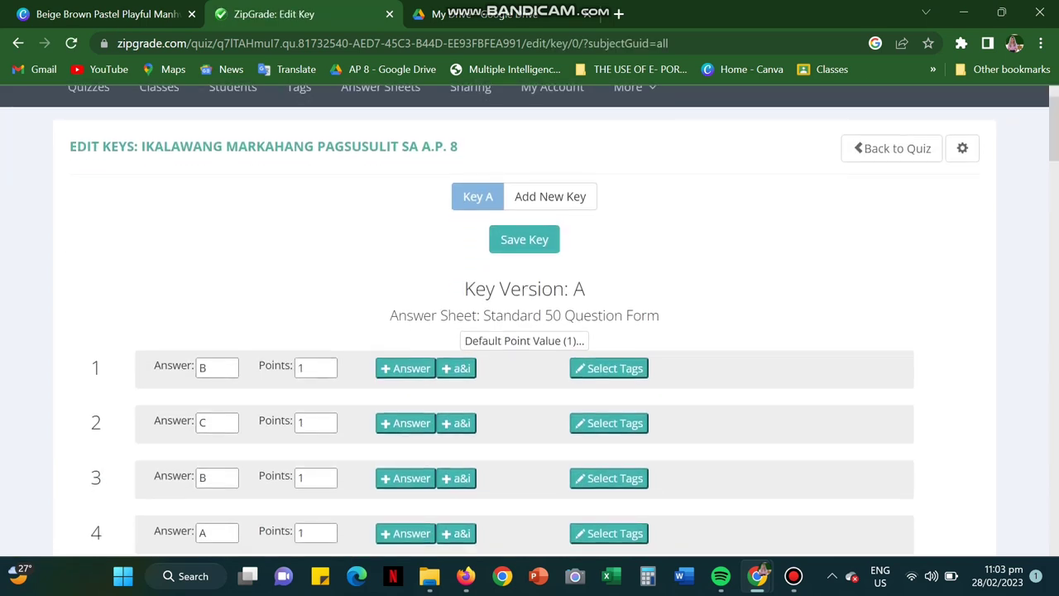
scroll(529, 372, down, 2)
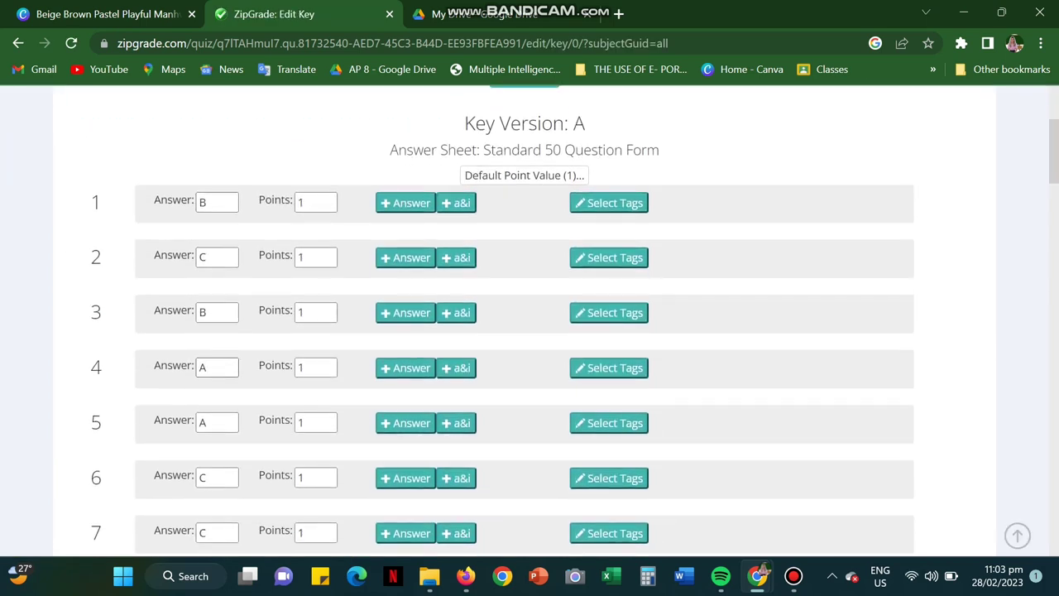
click(204, 366)
click(217, 422)
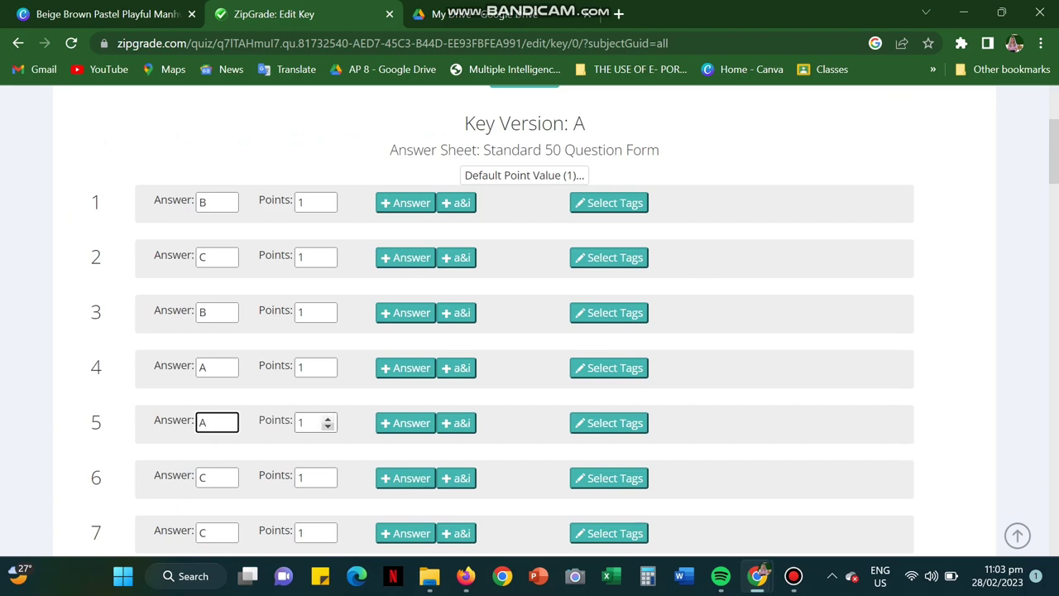
scroll(405, 418, down, 1)
scroll(529, 320, down, 16)
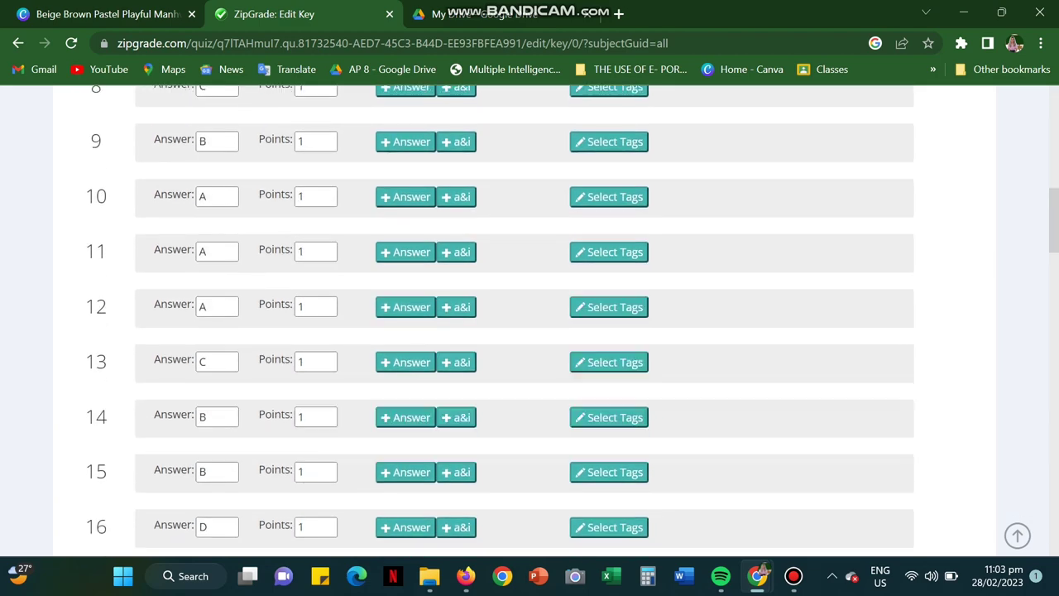
scroll(529, 320, down, 15)
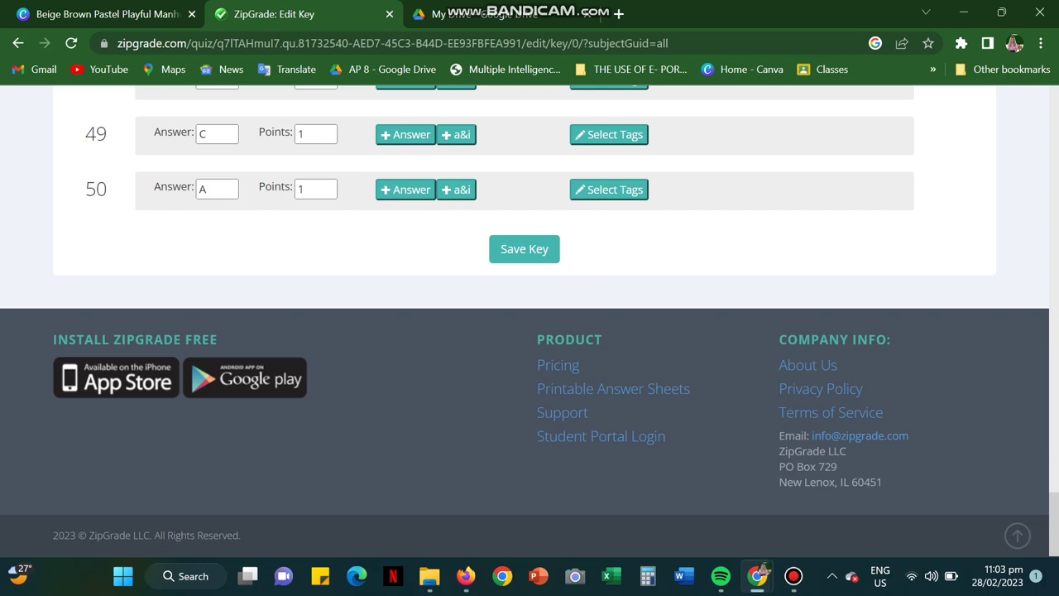
click(524, 249)
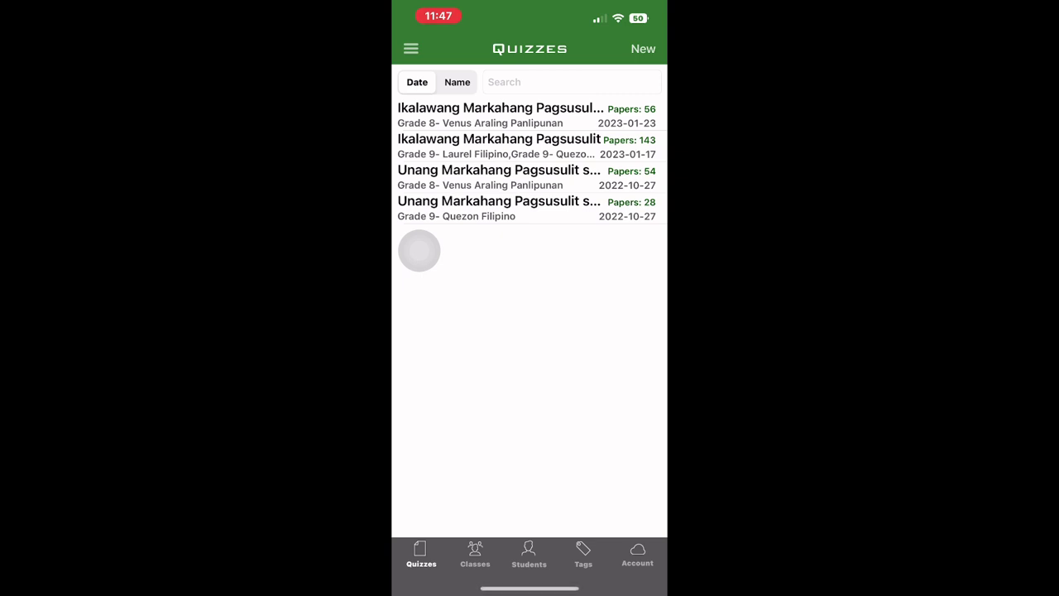
Step: Browse the Classes and Students lists in the mobile app, then return to Quizzes
click(475, 554)
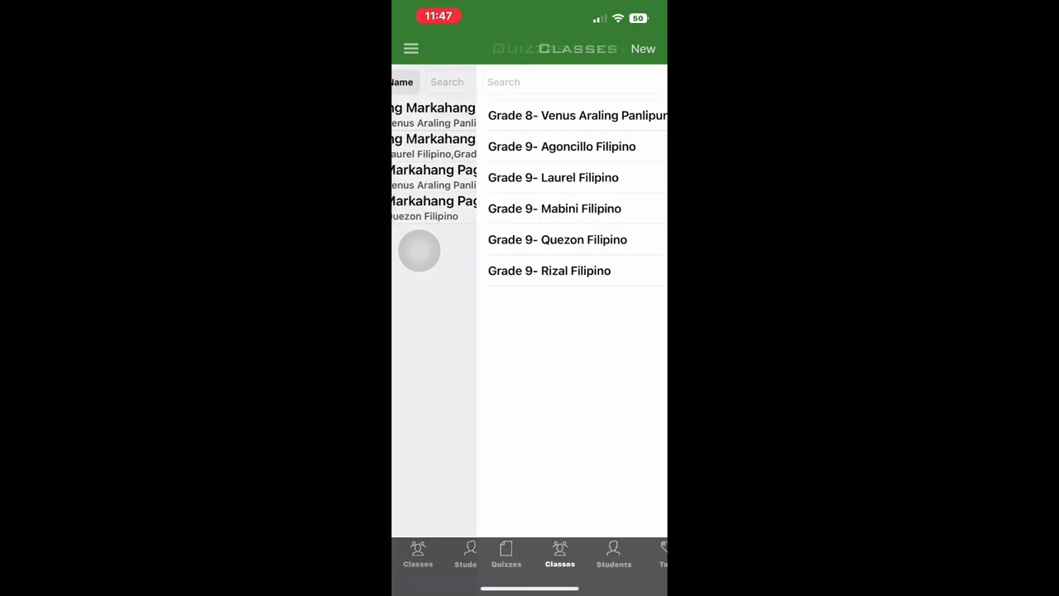
click(529, 554)
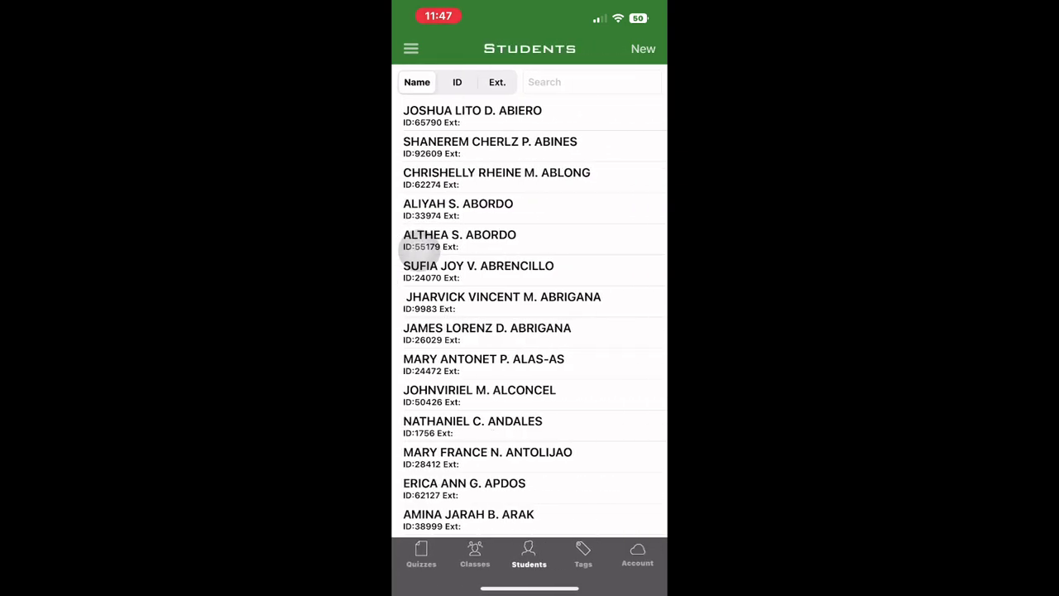
click(421, 554)
Step: Open the first quiz's answer key, toggle question 1's B off and back on, then return to Quiz Menu
click(471, 113)
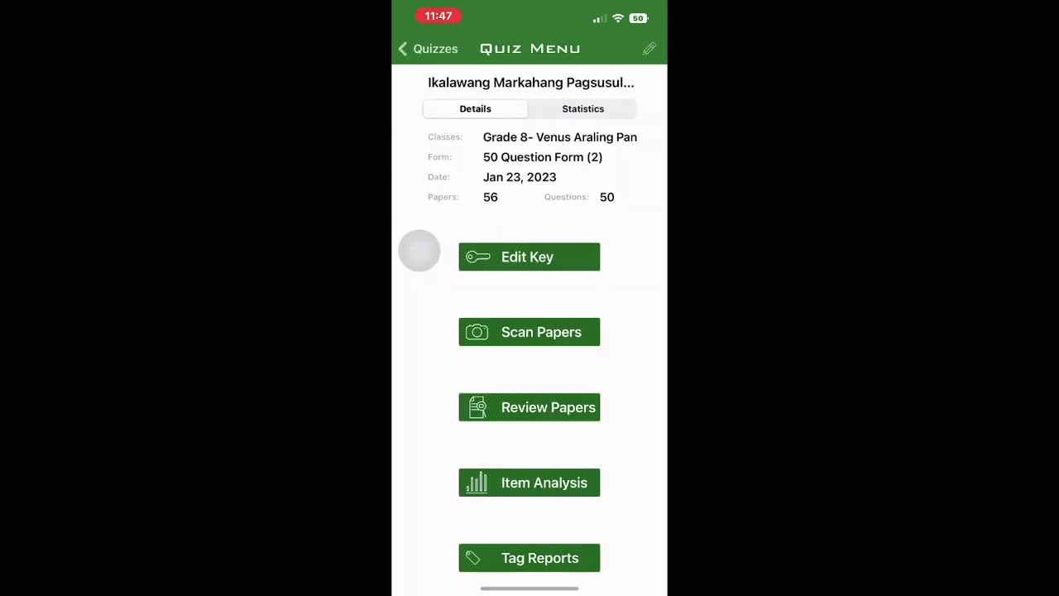
click(419, 250)
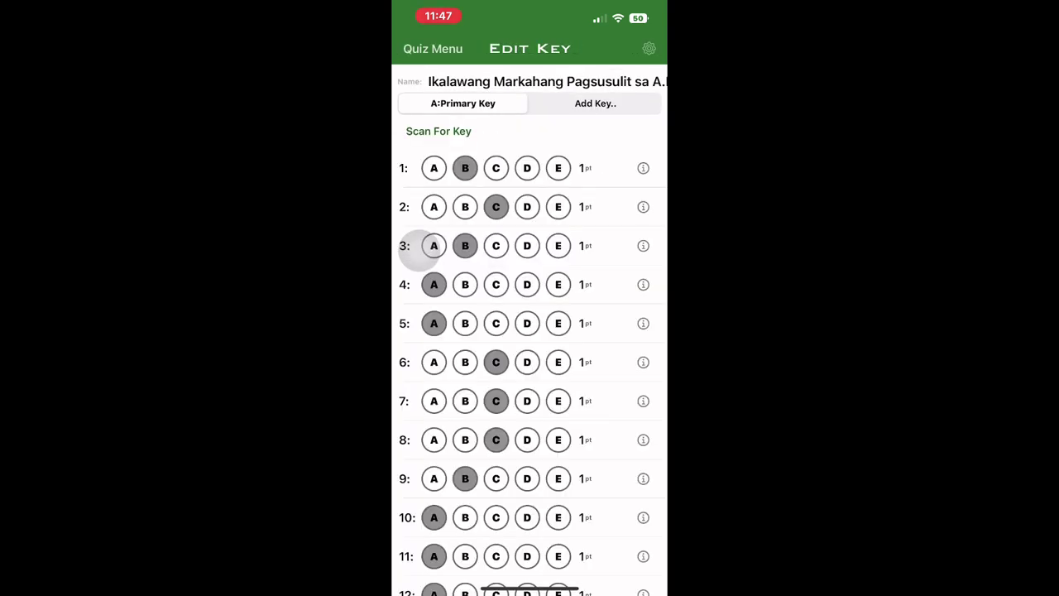
click(464, 168)
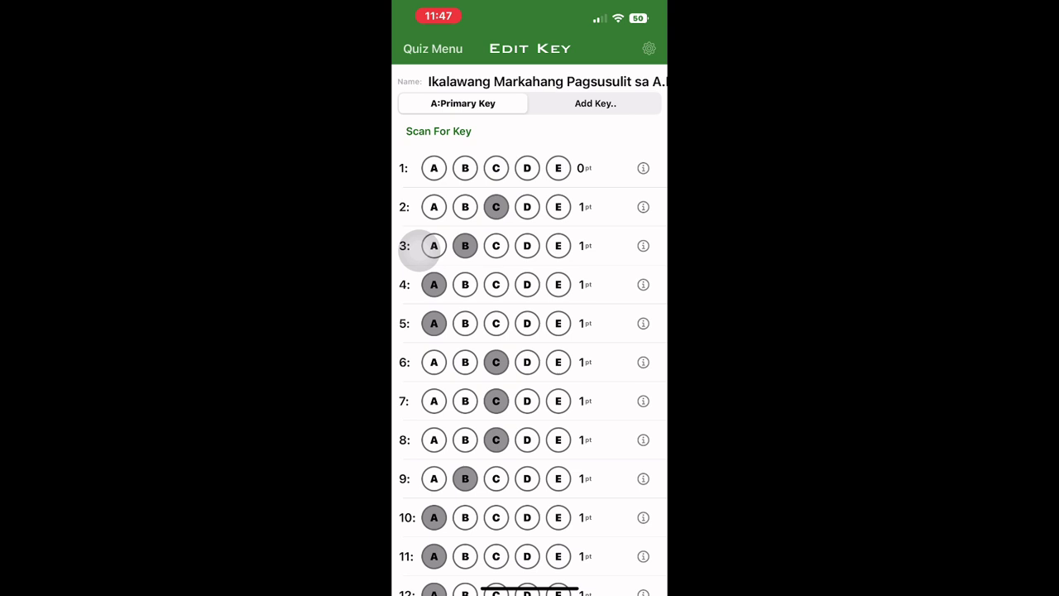
click(464, 168)
click(432, 48)
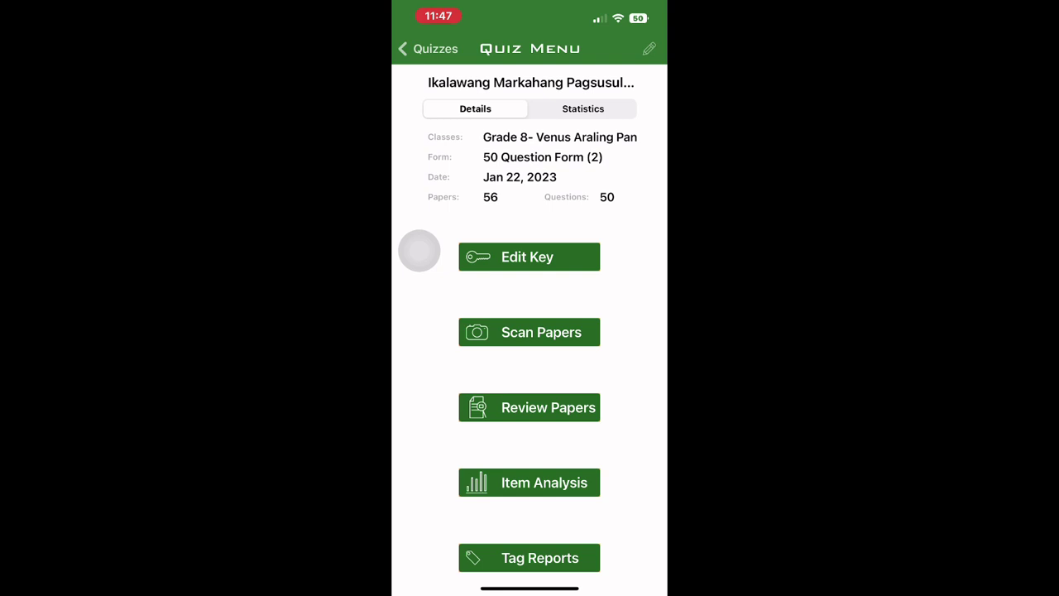
Step: Flip through several students' graded answer sheets in Review Papers, then back out to the quiz menu
click(530, 407)
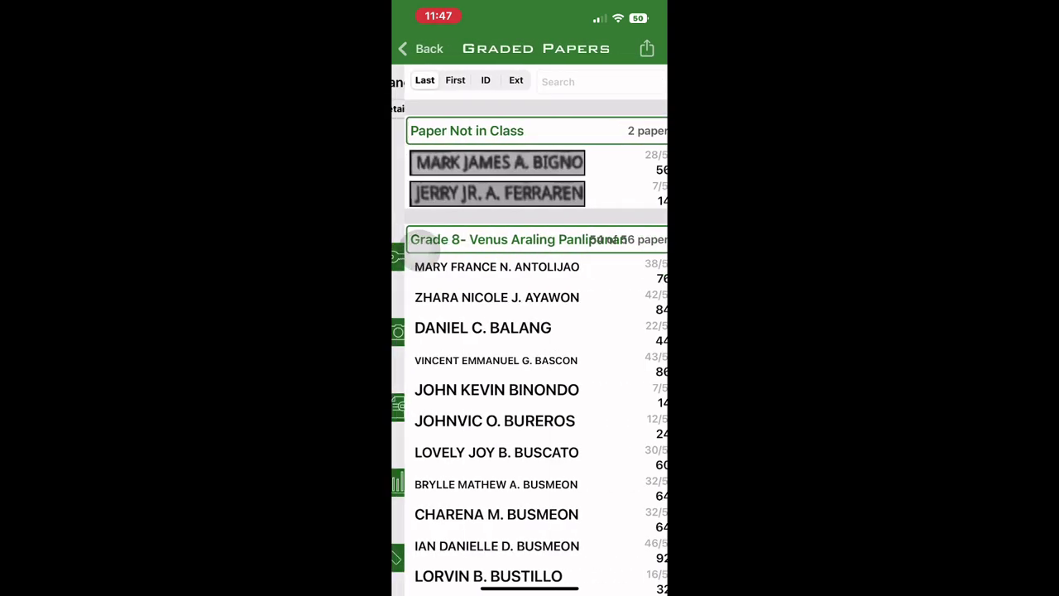
click(417, 263)
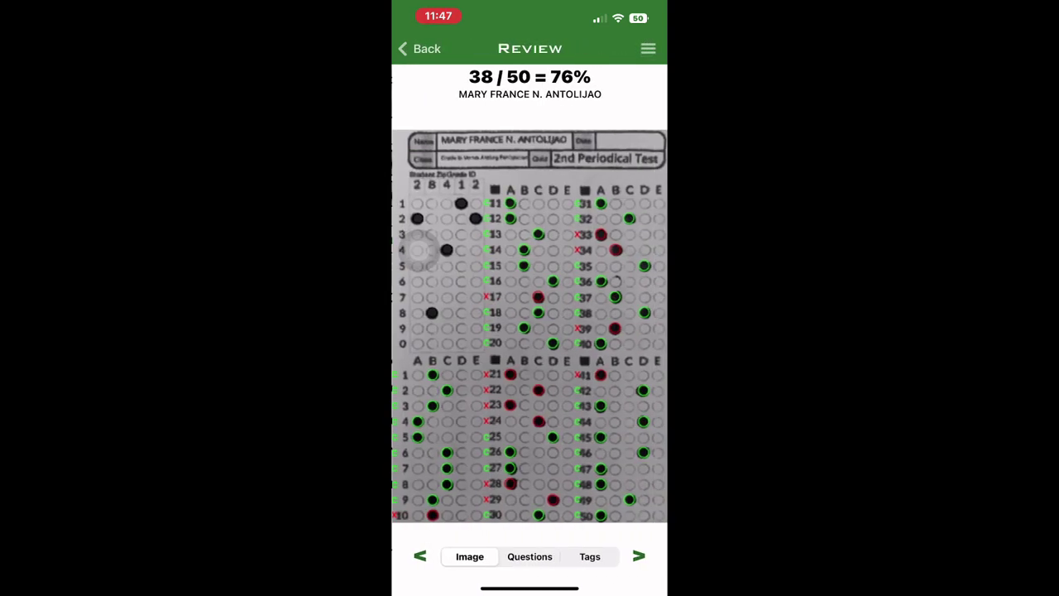
click(638, 556)
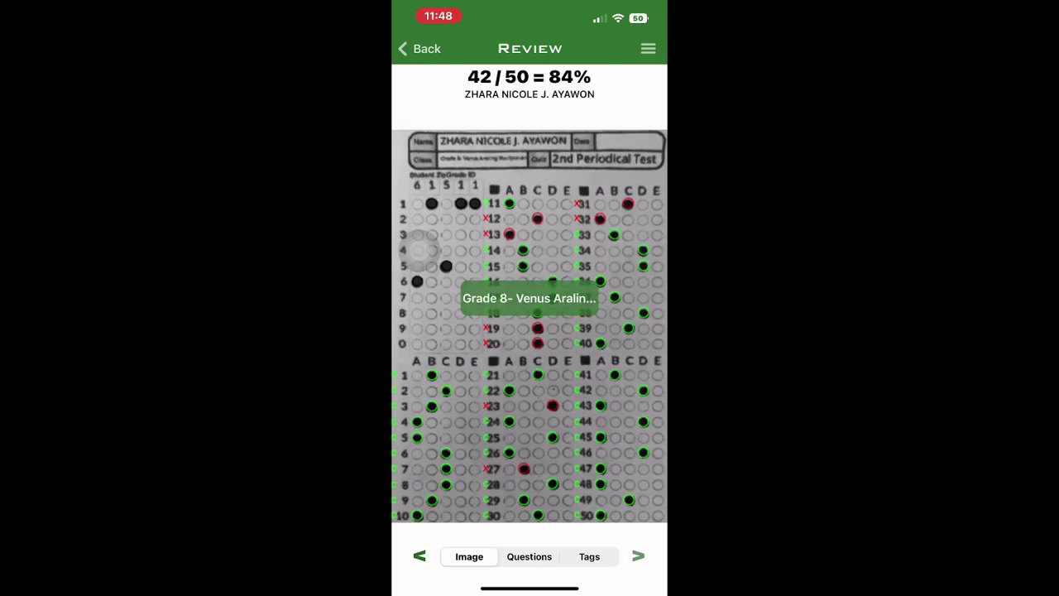
click(637, 556)
click(637, 555)
click(638, 556)
click(419, 556)
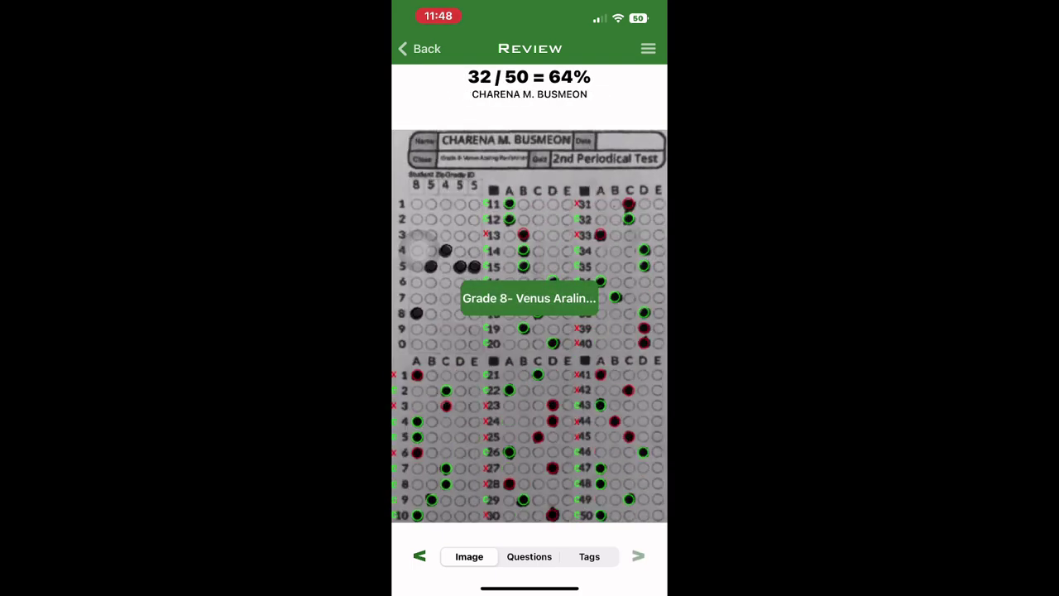
click(420, 49)
click(420, 48)
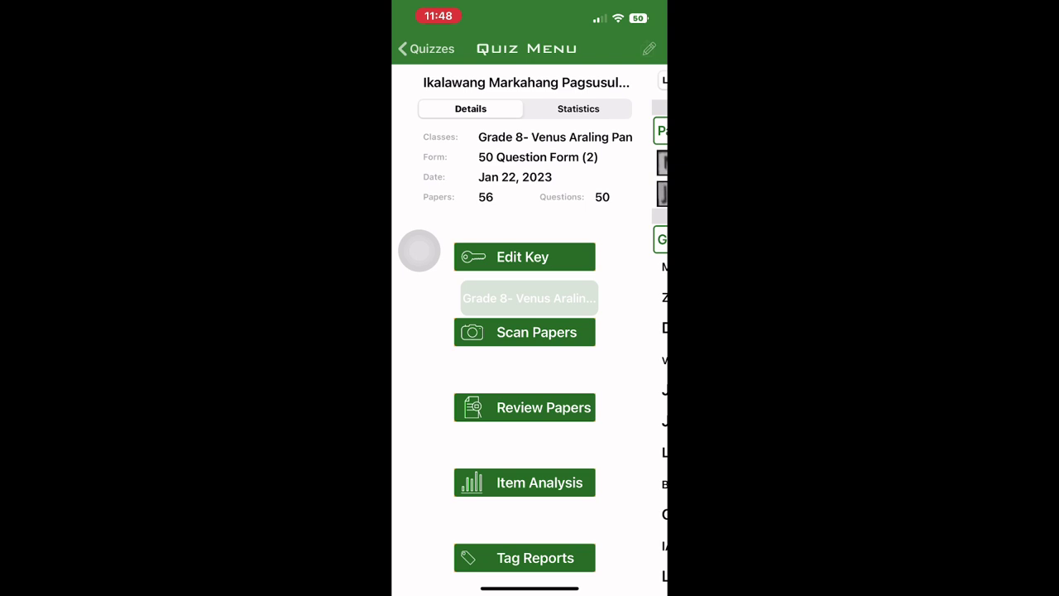
Step: Open the quiz's Item Analysis and scroll through the per-question percent correct and DF values
click(527, 482)
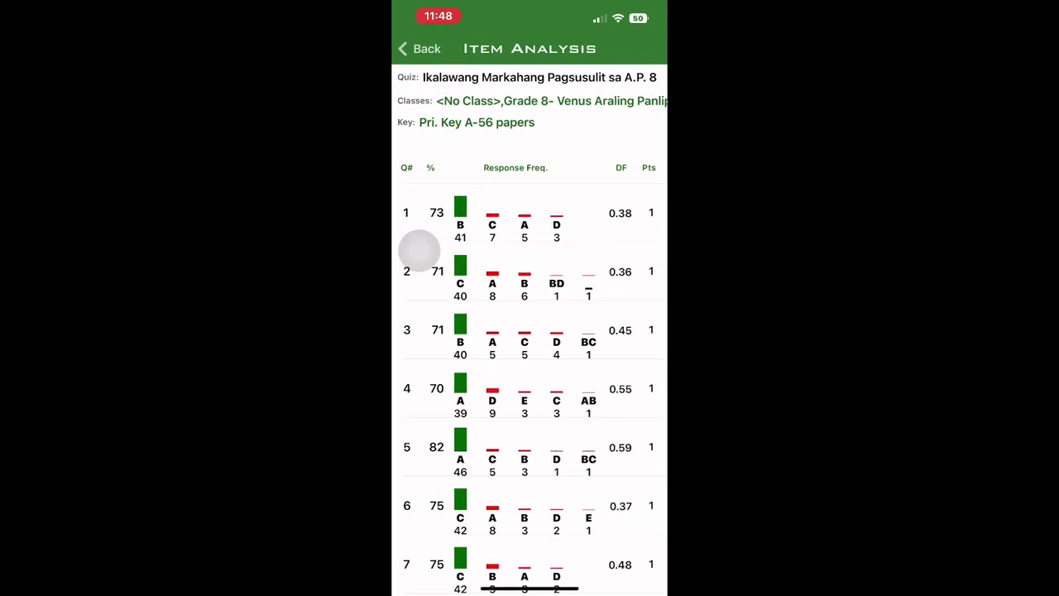
scroll(529, 372, down, 2)
scroll(419, 251, down, 2)
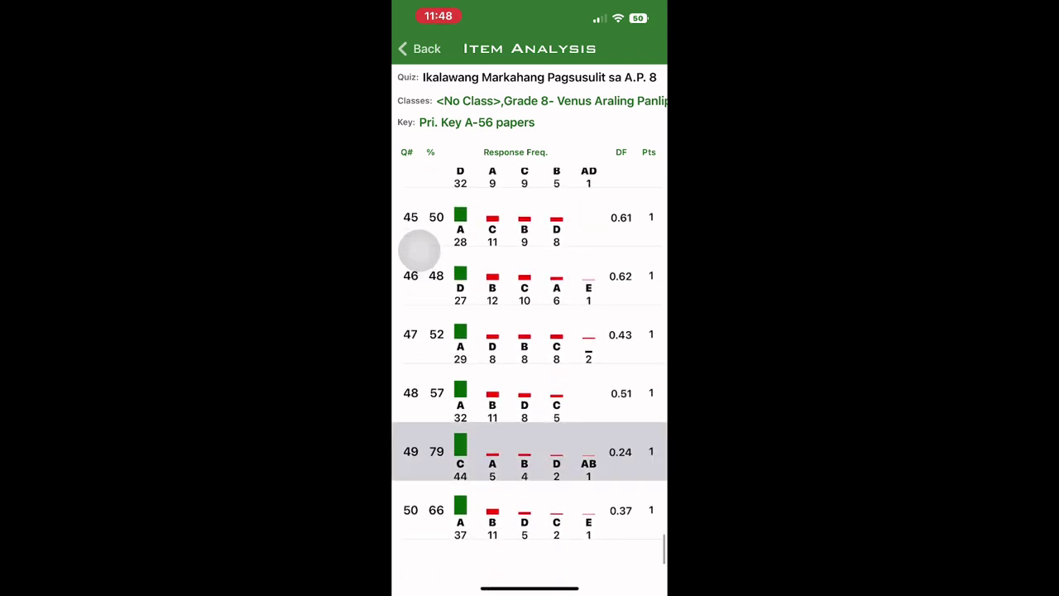
click(420, 49)
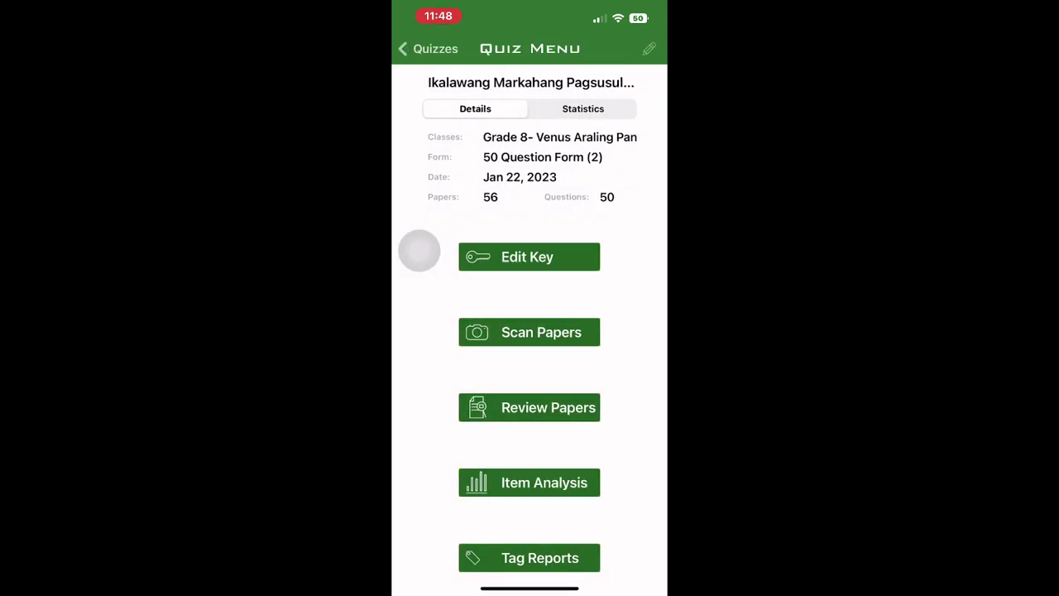